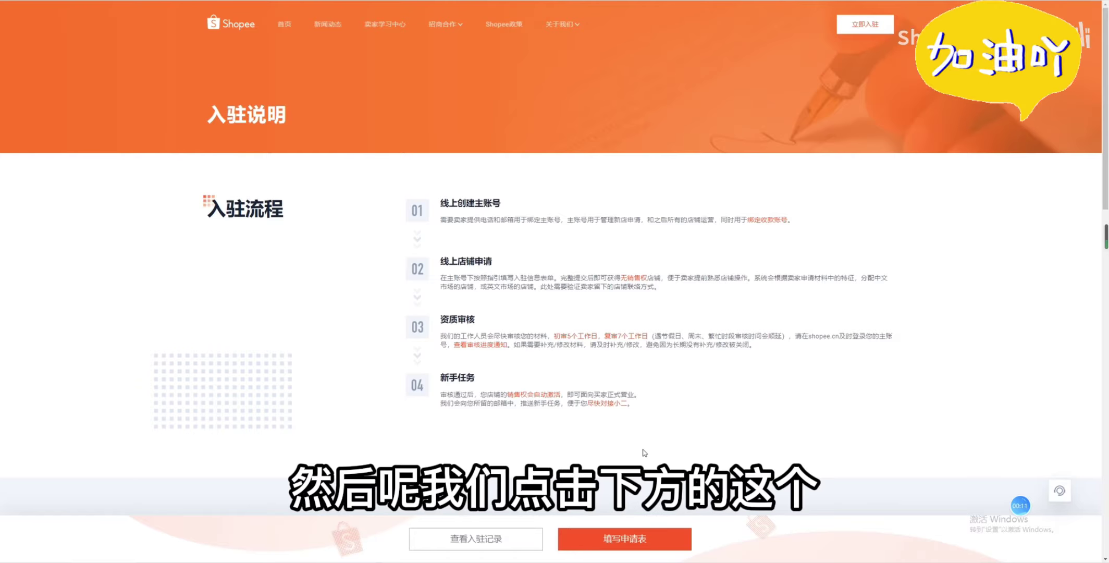
- Start a new main-account registration from the application form and accept the main-account notice
click(621, 541)
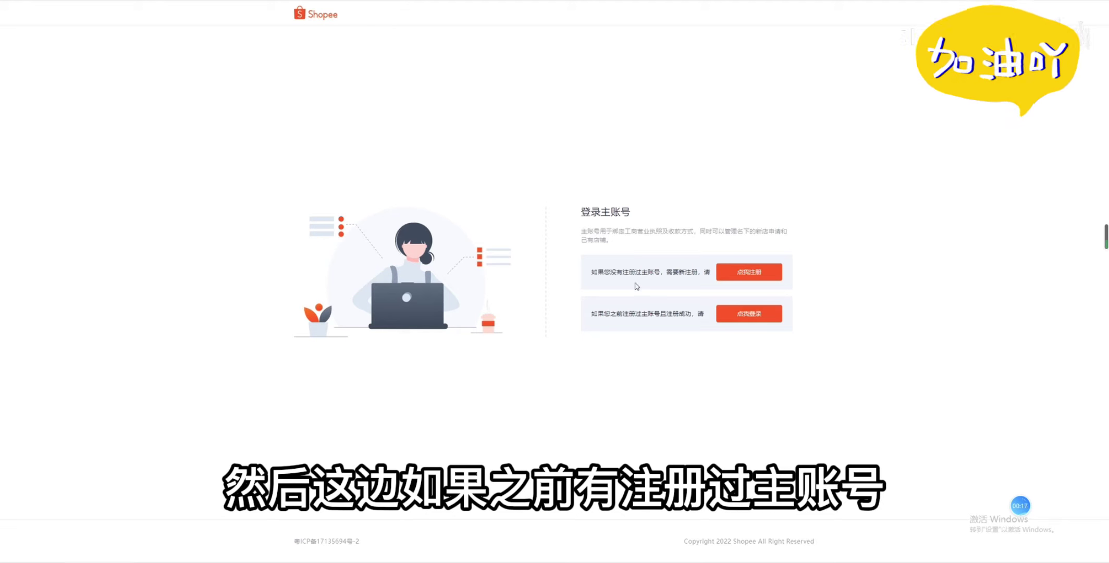
click(760, 274)
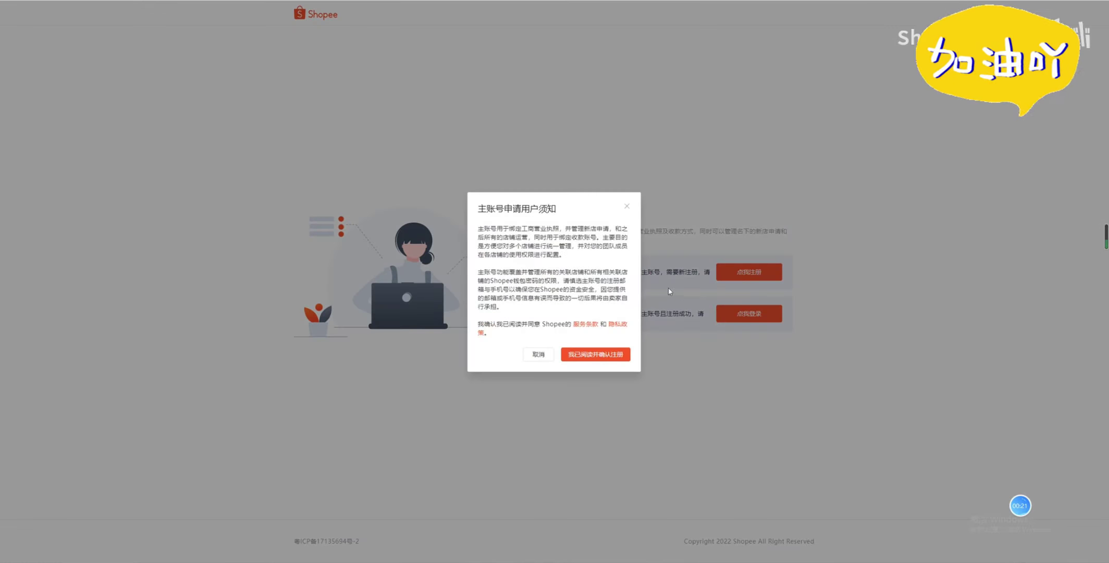
click(610, 354)
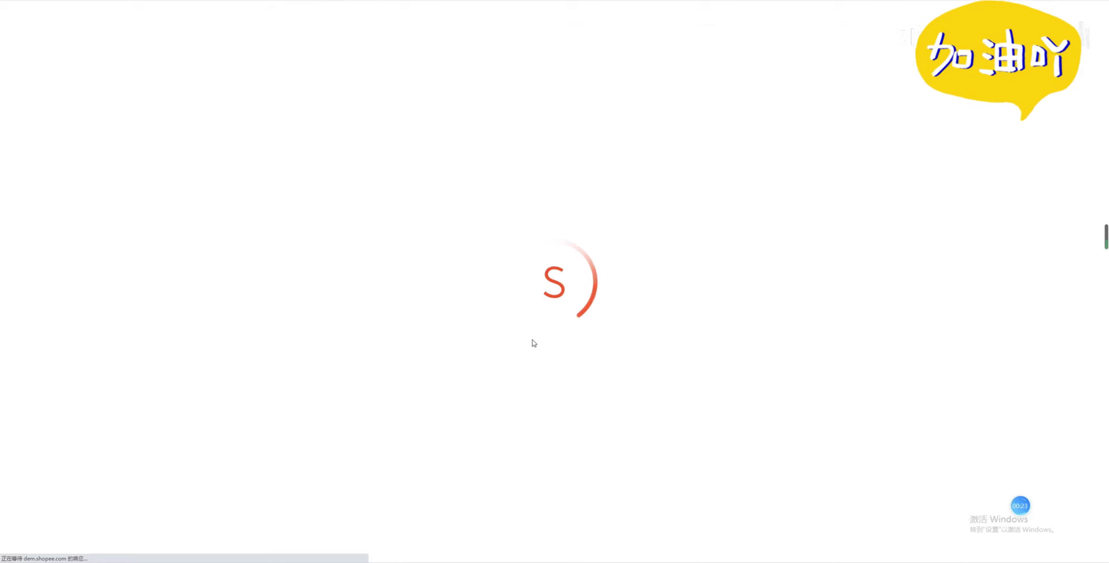
- Enter the phone number and e-mail address, then continue to the login-details step
click(504, 128)
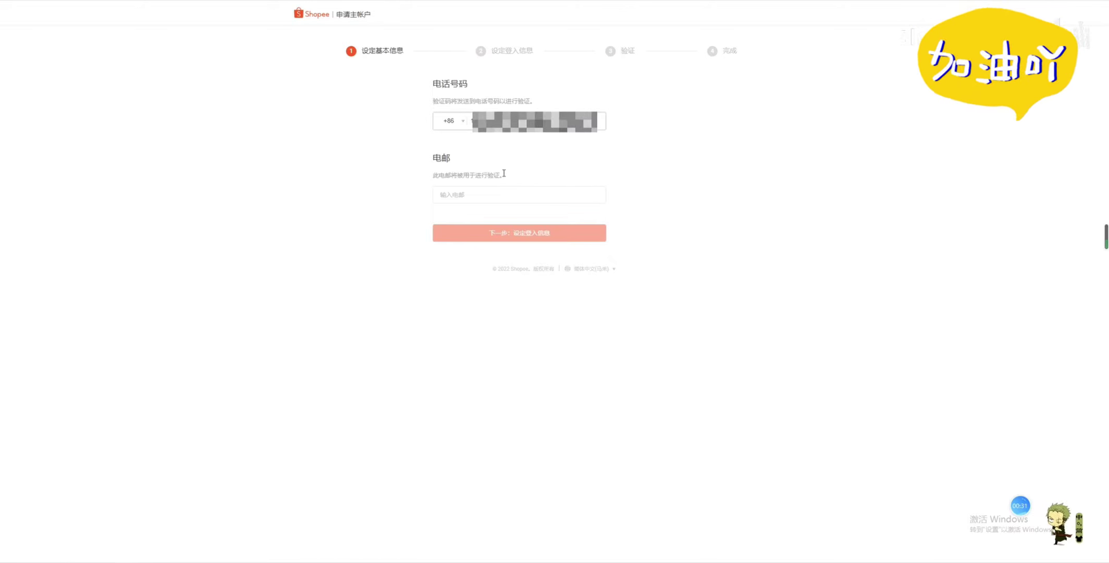
click(482, 194)
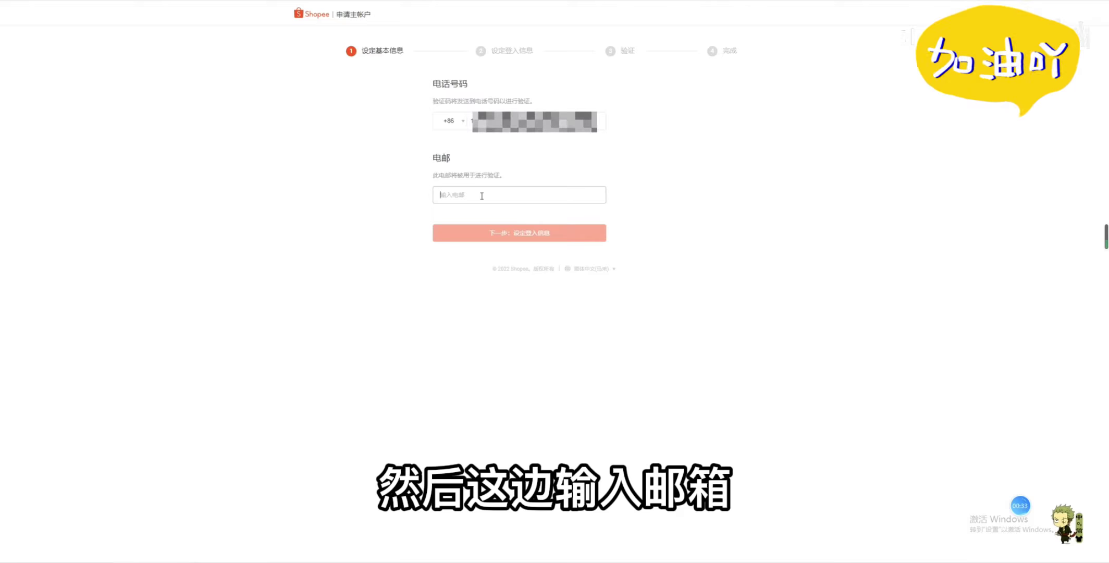
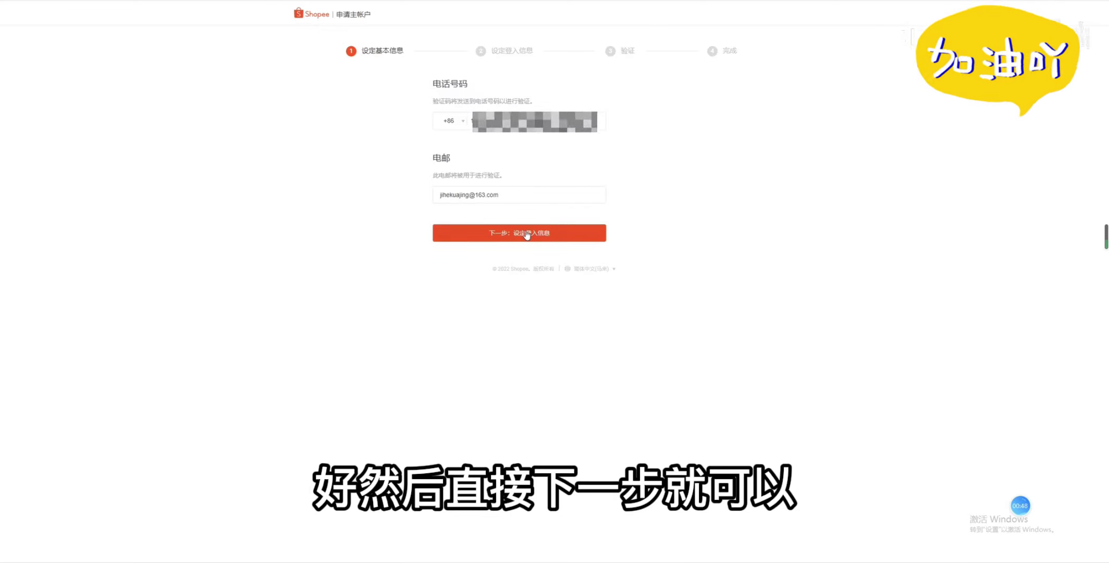
click(525, 234)
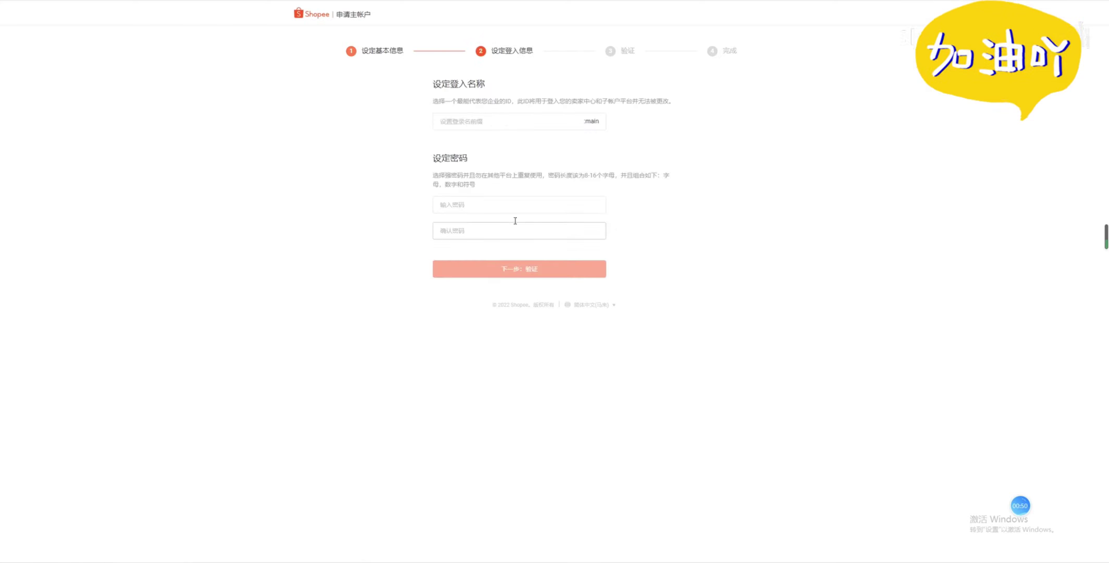
- Set the account login name and password, submit them, and solve the slider verification
click(498, 121)
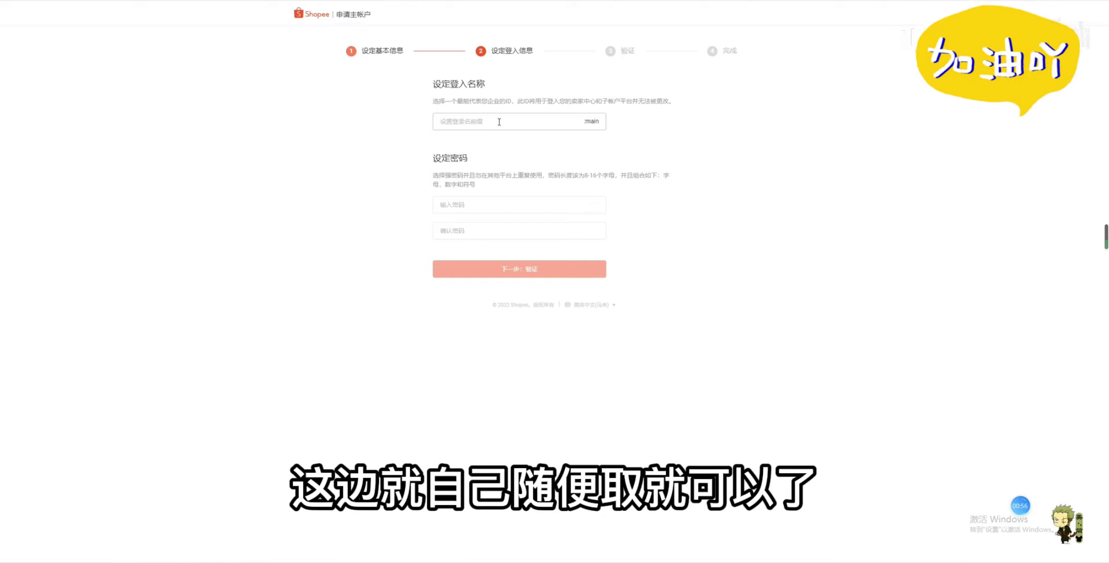
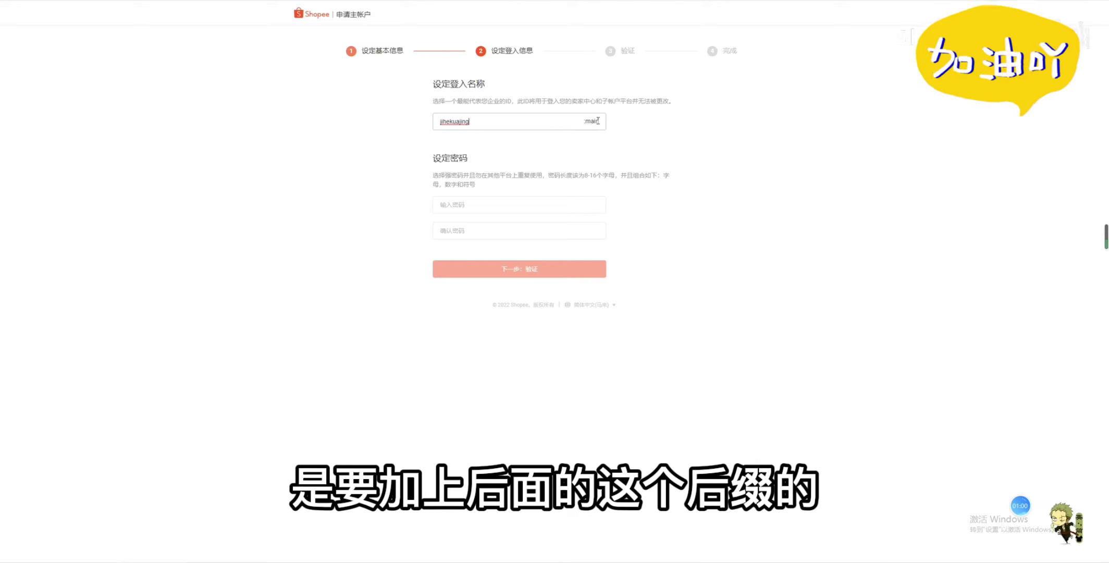
drag(600, 121, 582, 121)
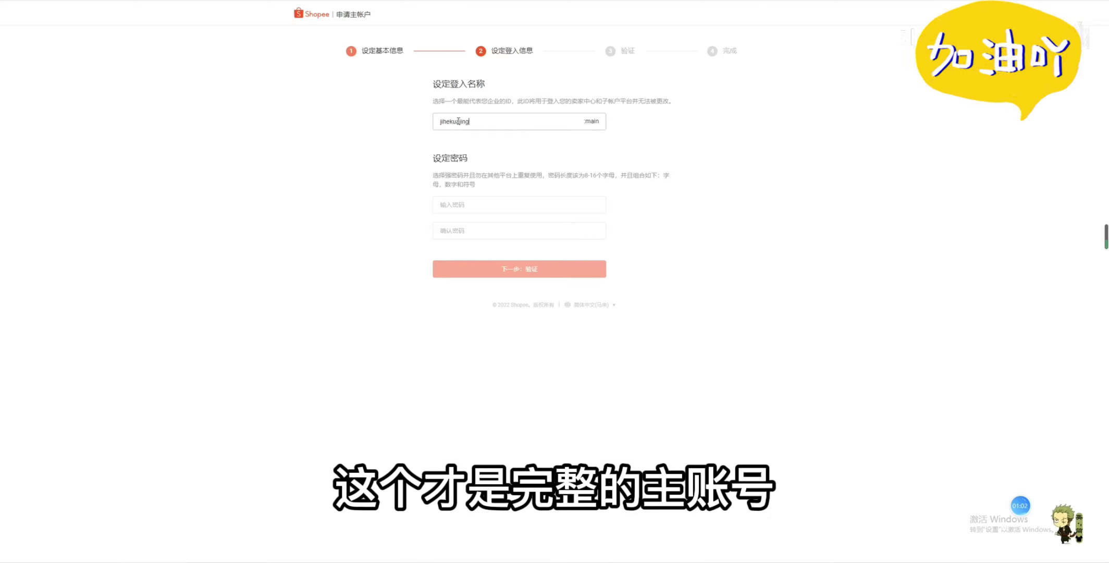
click(508, 204)
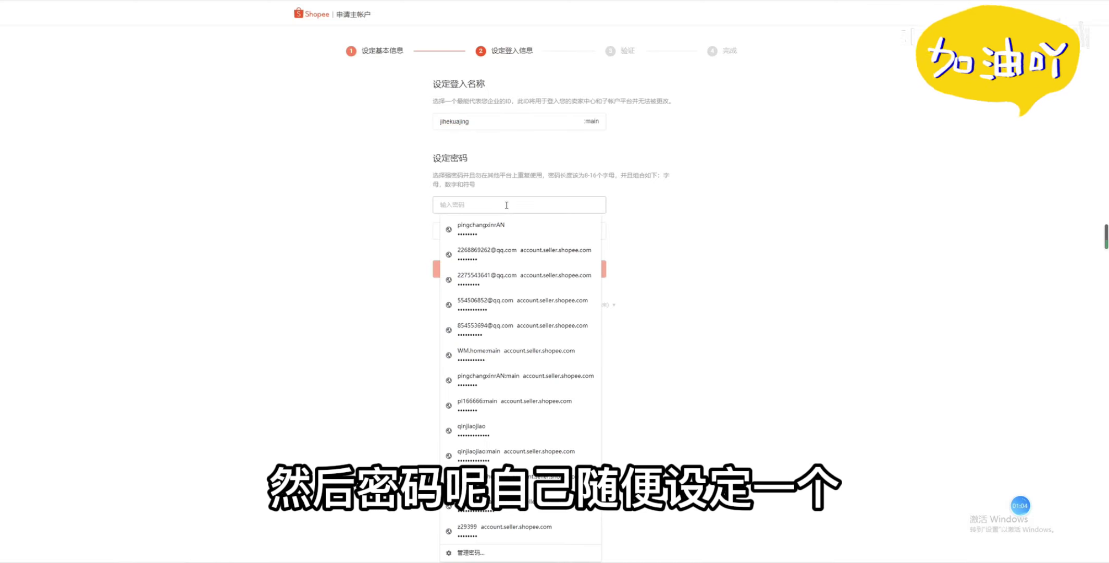
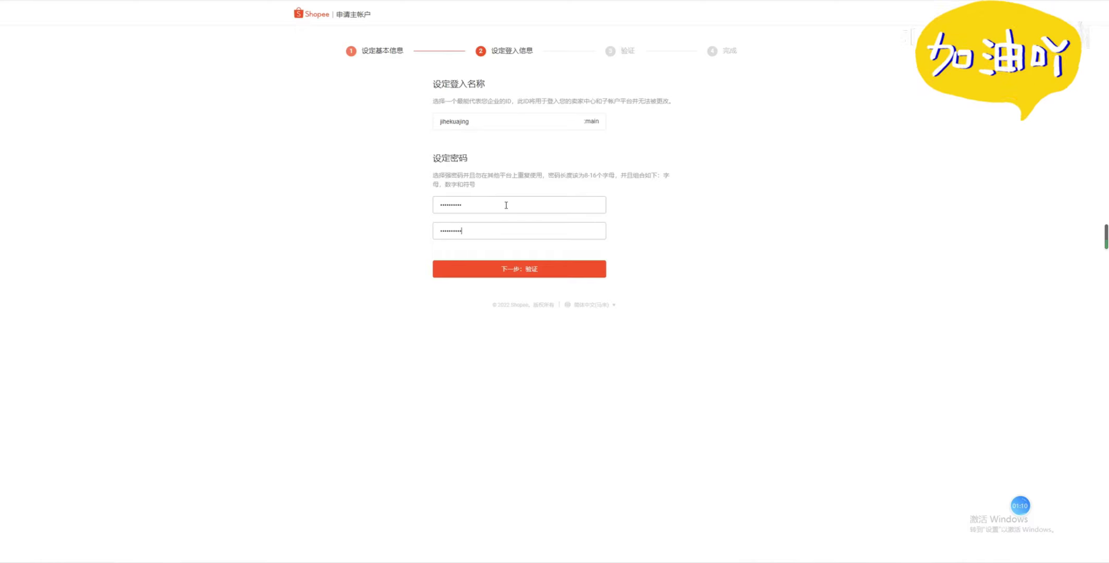
click(520, 268)
drag(512, 324, 607, 330)
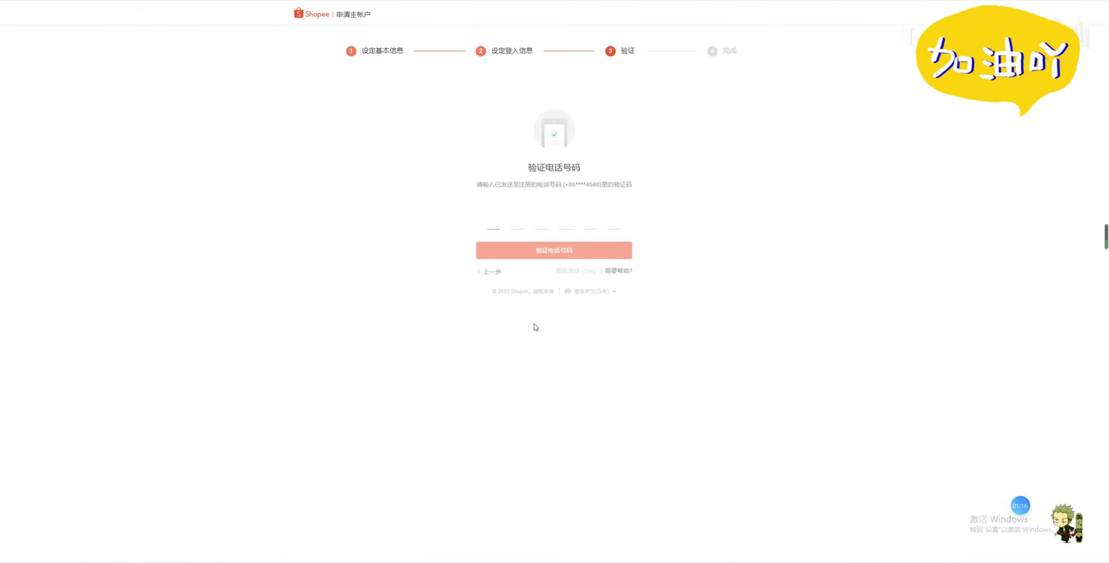
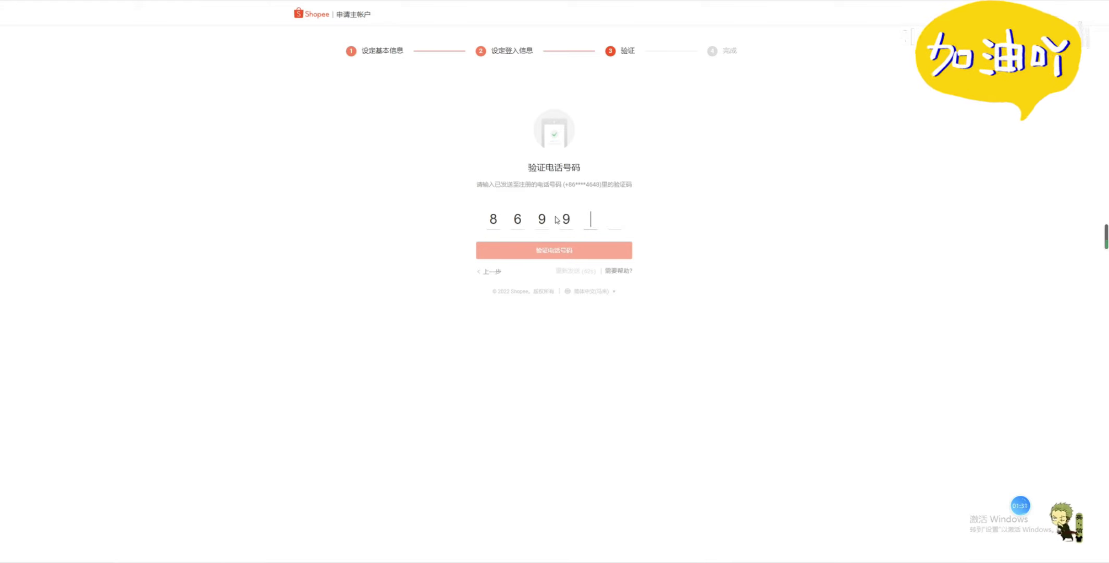
- Enter the SMS verification code to finish creating the main account
click(569, 251)
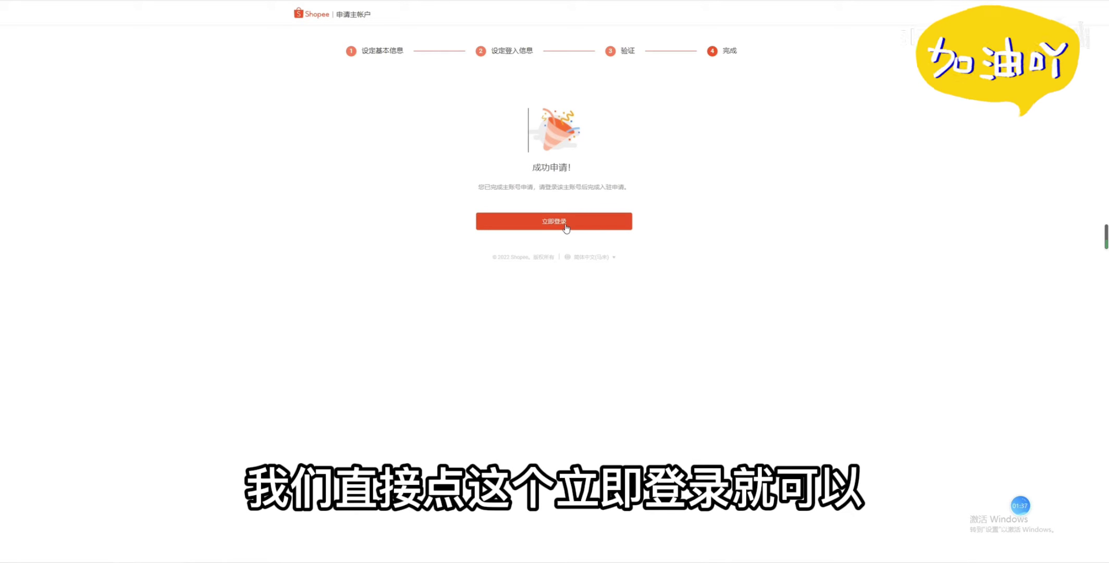
click(566, 227)
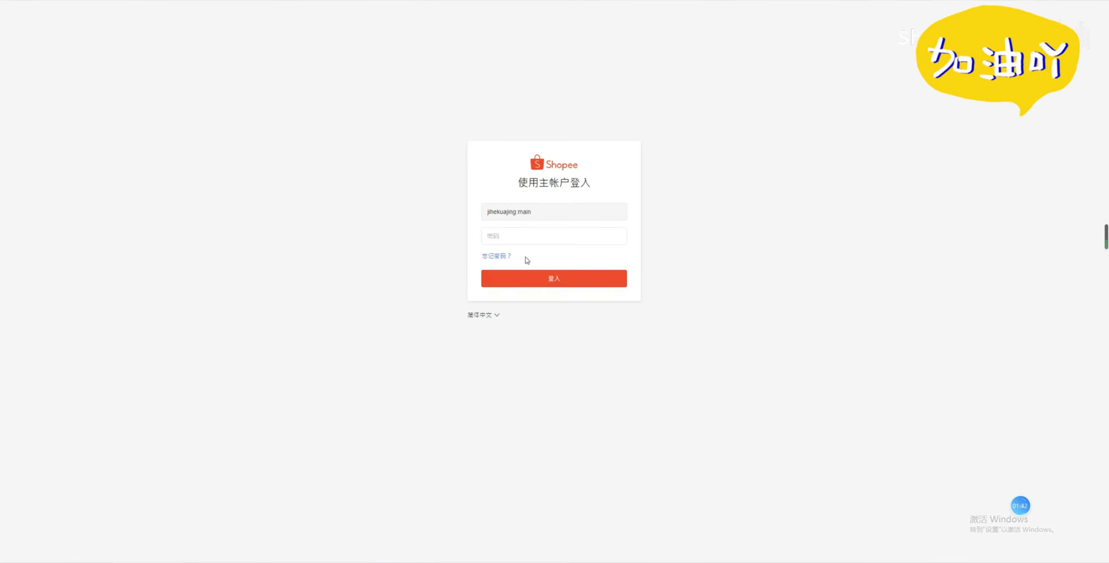
- Log in with the new account password and the pasted login verification code
click(547, 235)
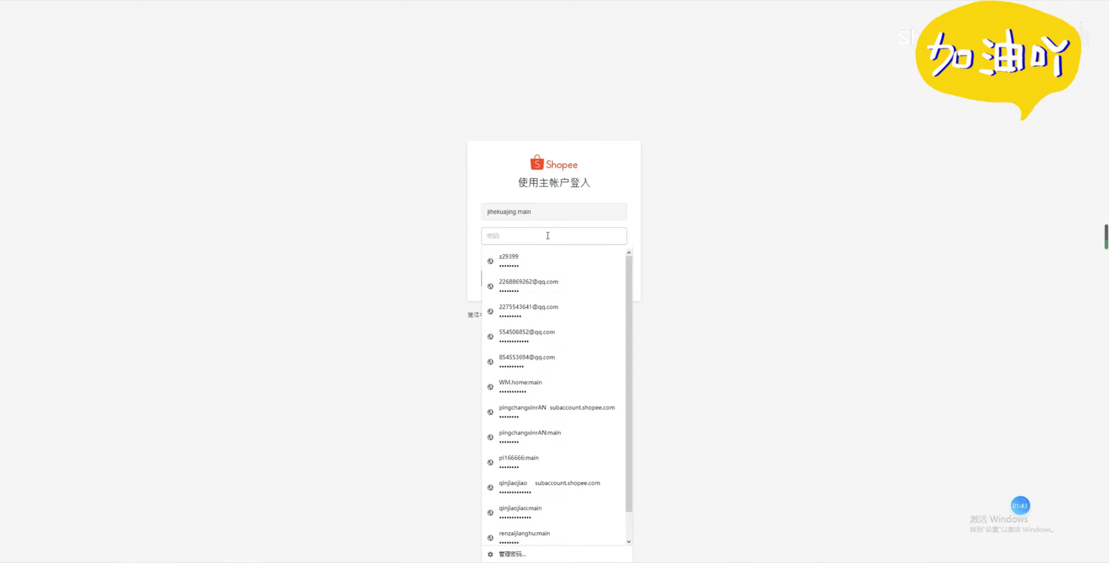
text(***)
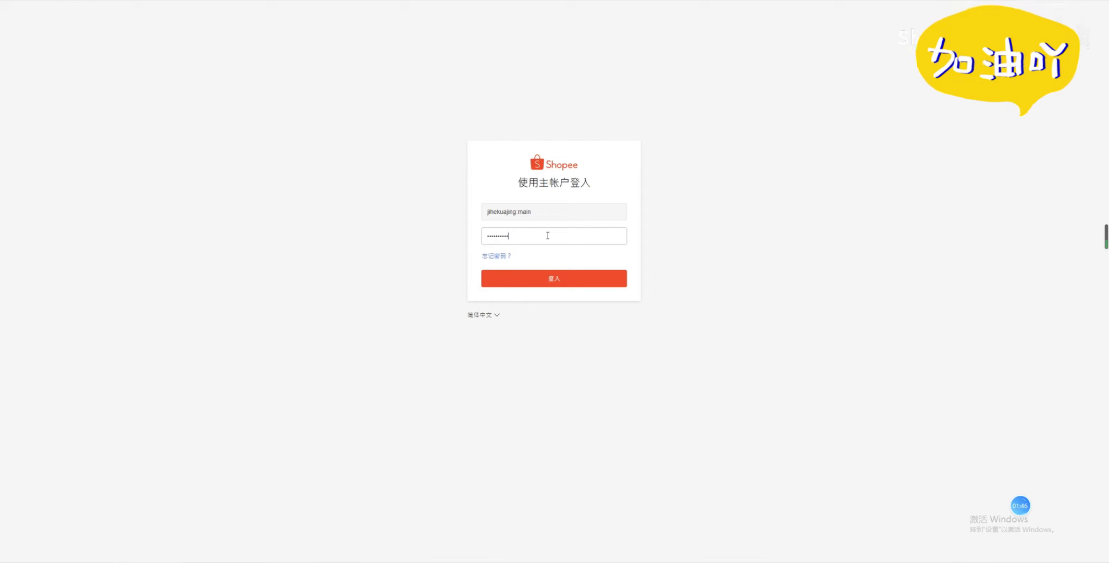
key(Return)
click(542, 218)
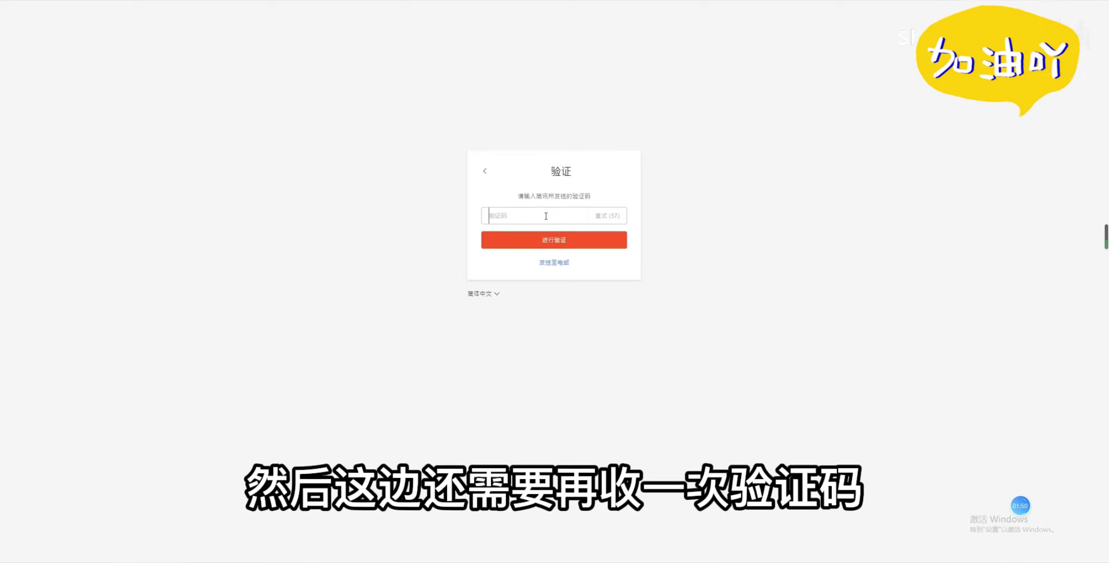
key(ctrl+v)
click(564, 240)
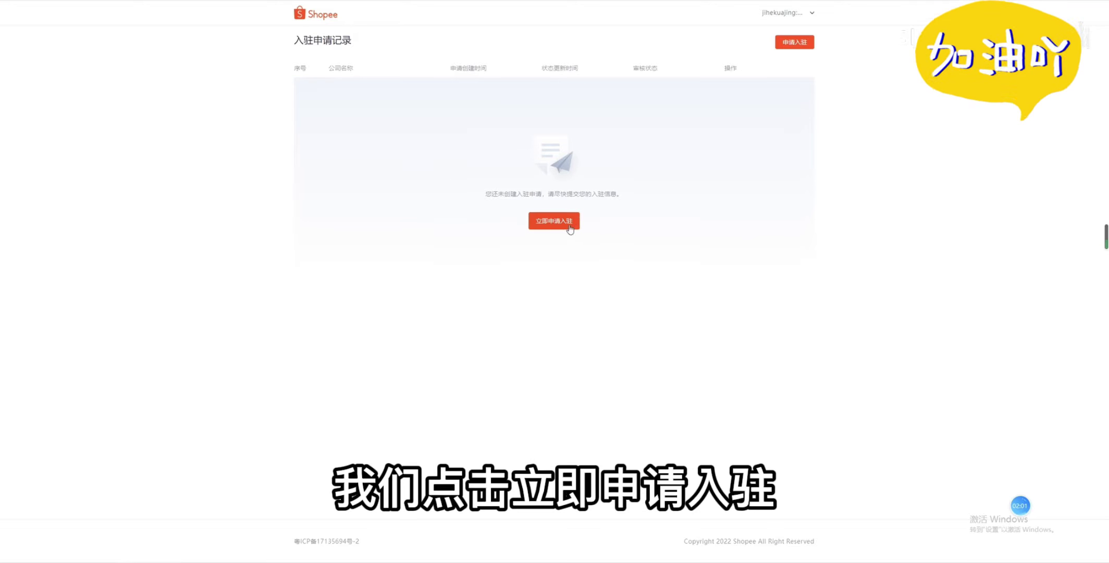
- Start a new settlement application and skip the legal-person real-name verification
click(548, 227)
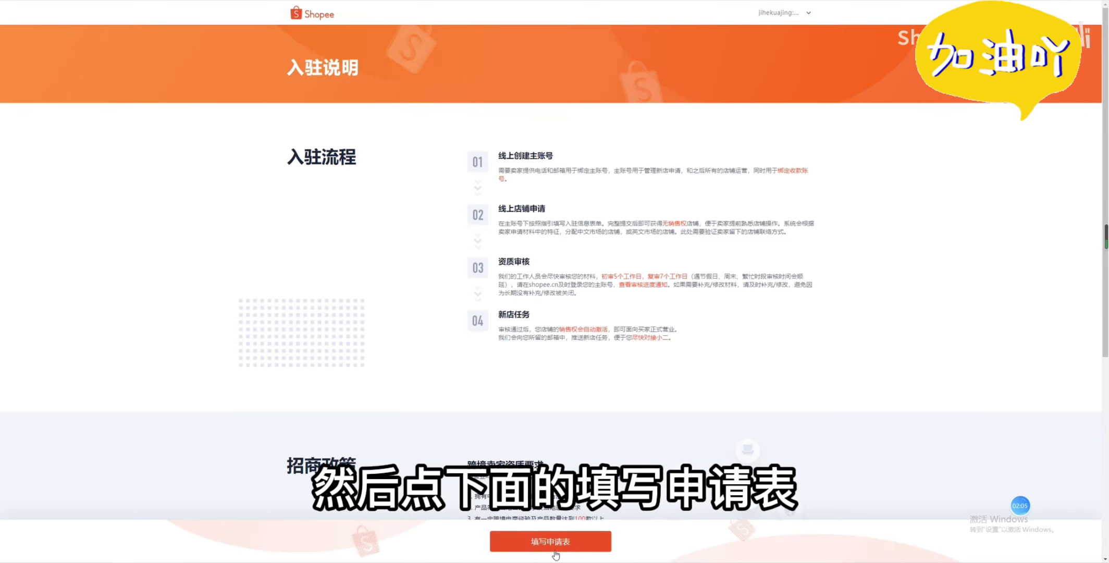
click(552, 542)
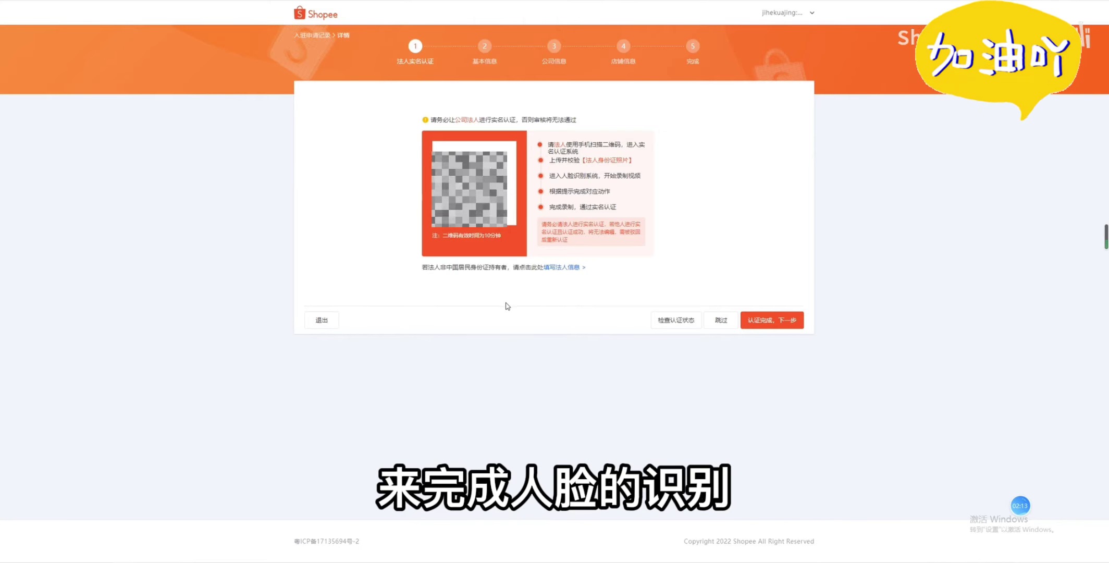
click(720, 320)
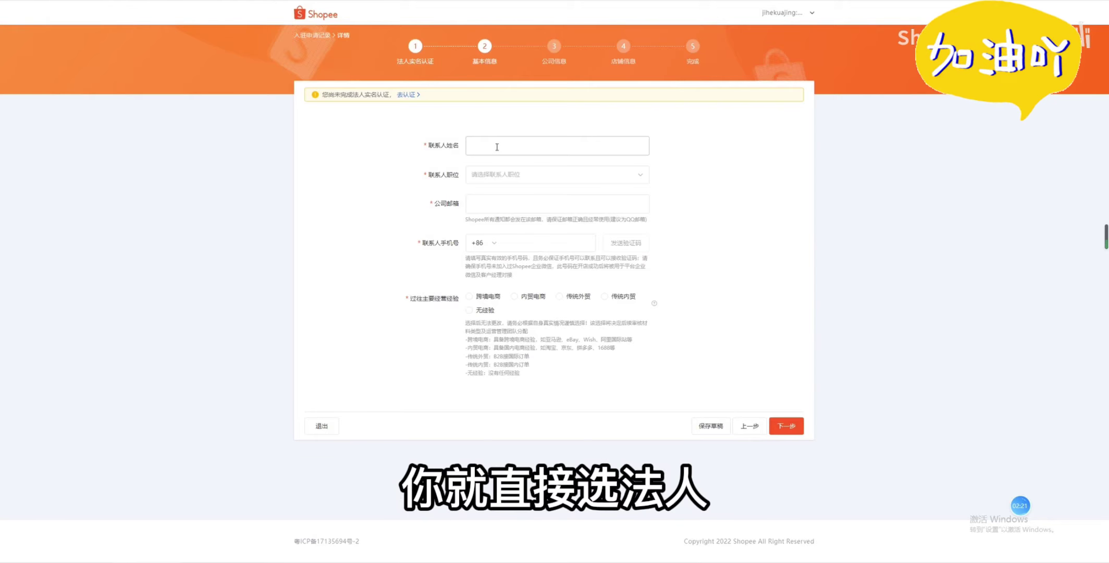
- Set position to BD Contact - Decision Maker - 法人, and enter the contact name and company e-mail
click(507, 175)
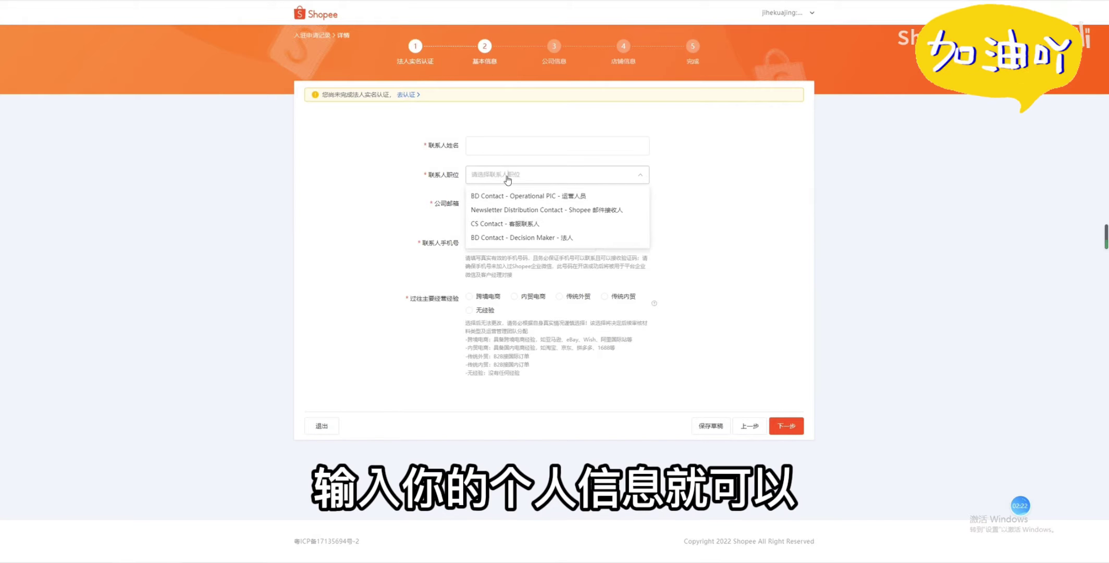
click(523, 237)
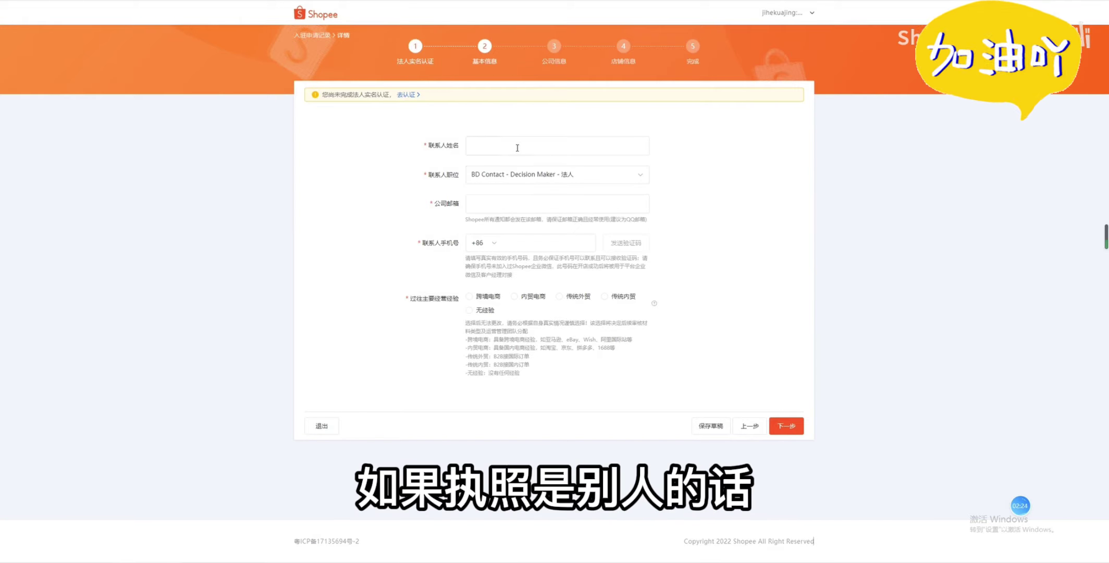
click(527, 179)
click(507, 149)
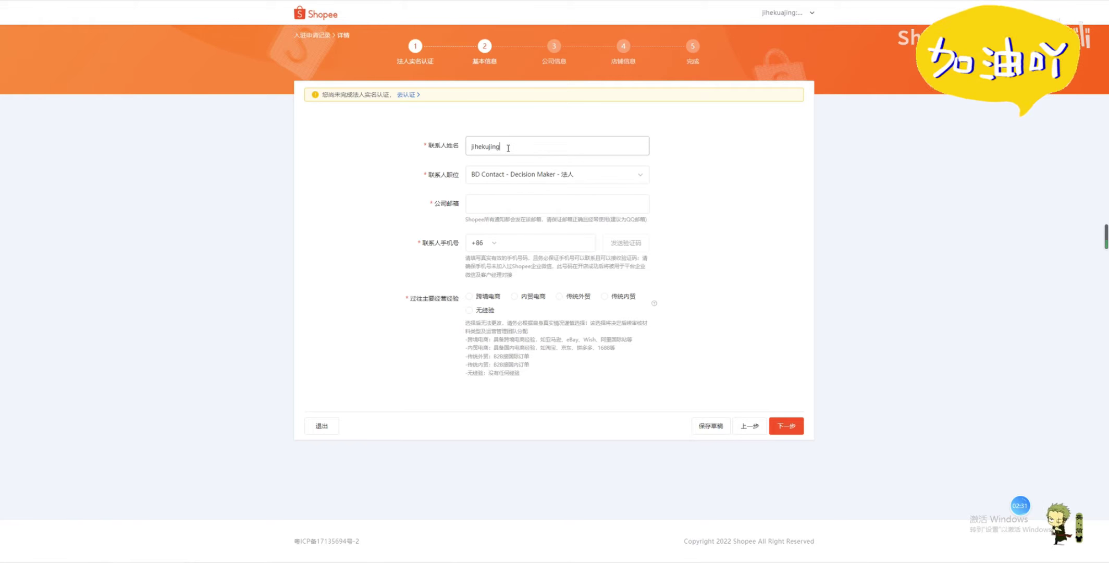
click(506, 208)
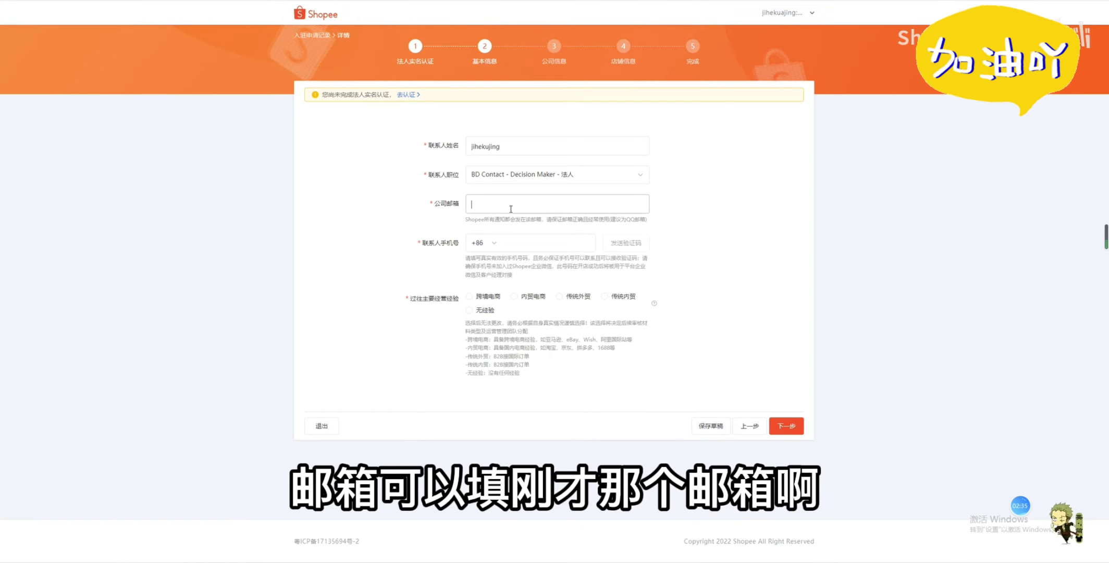
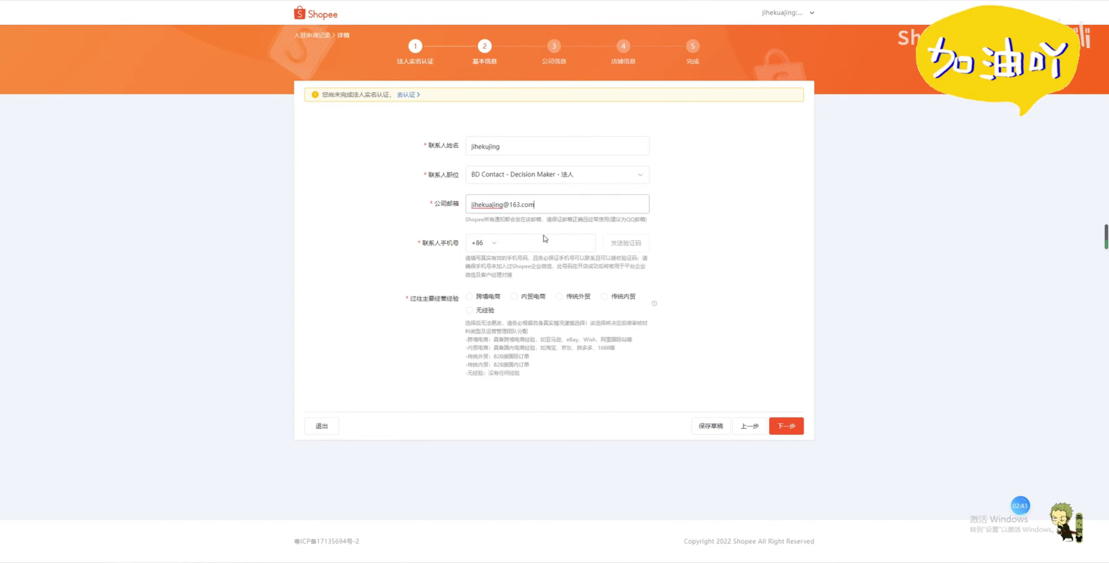
click(545, 239)
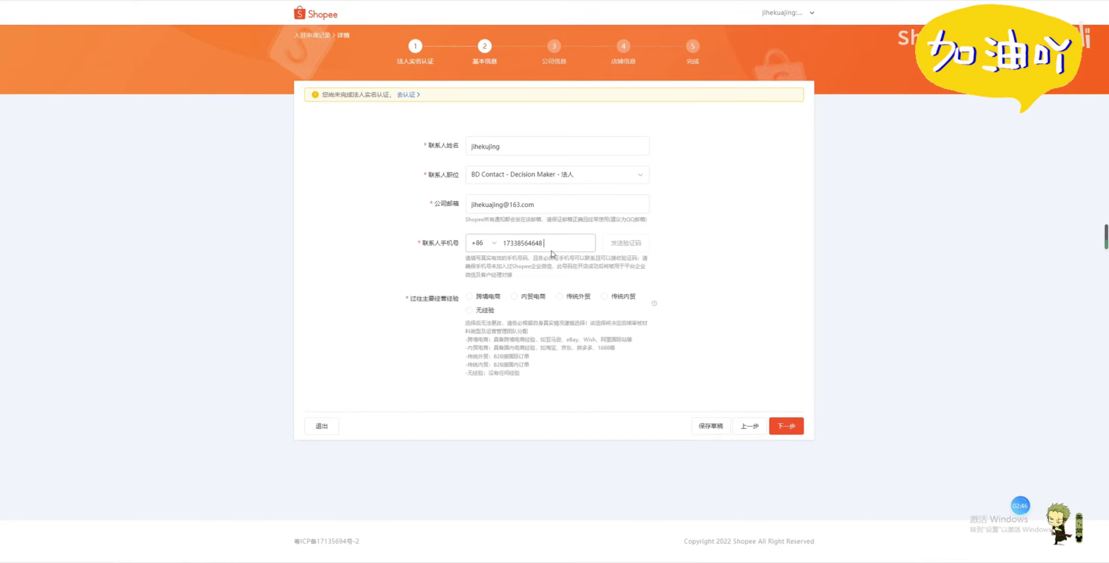
- Verify the contact's mobile by code, choose 内贸电商 experience, and continue to company information
click(604, 246)
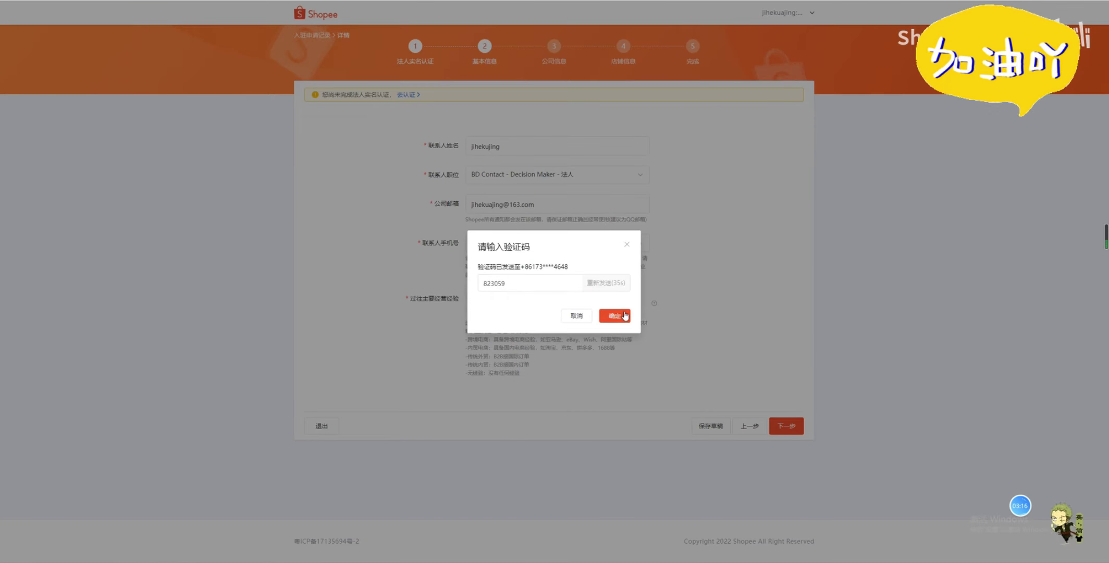
click(615, 315)
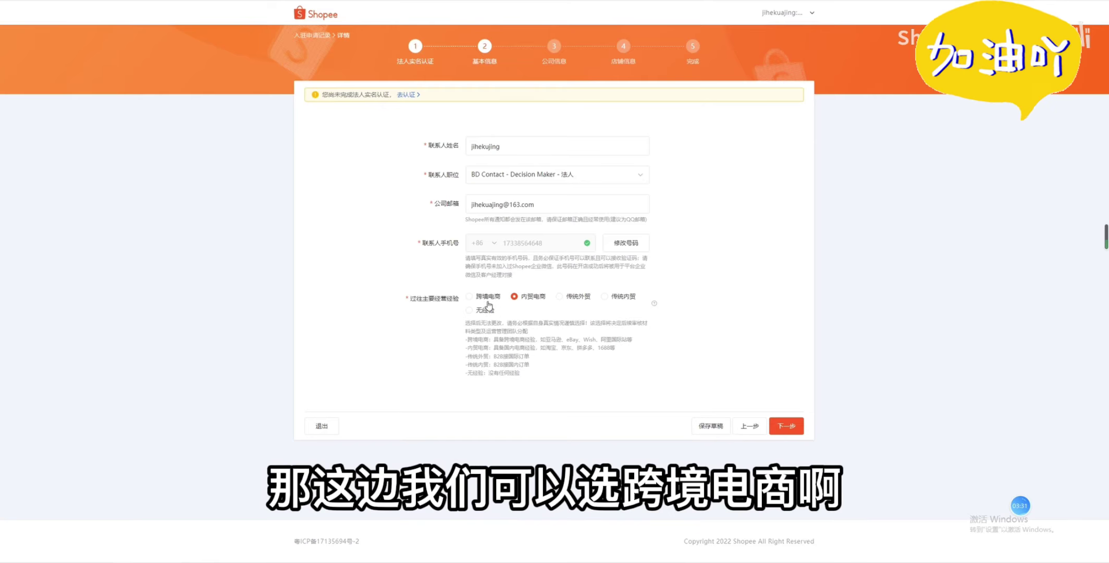
click(514, 297)
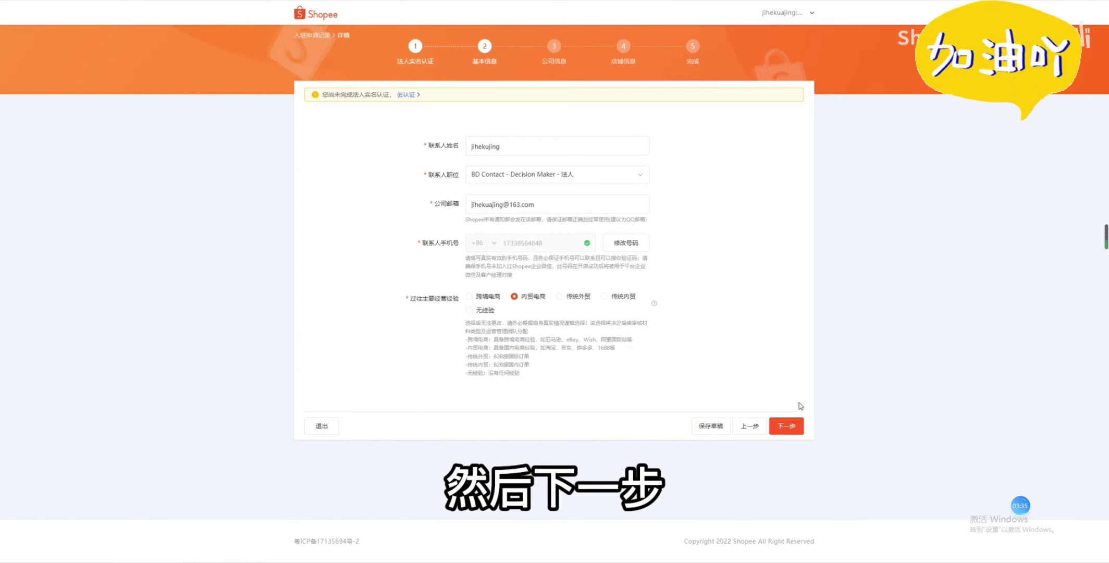
click(788, 425)
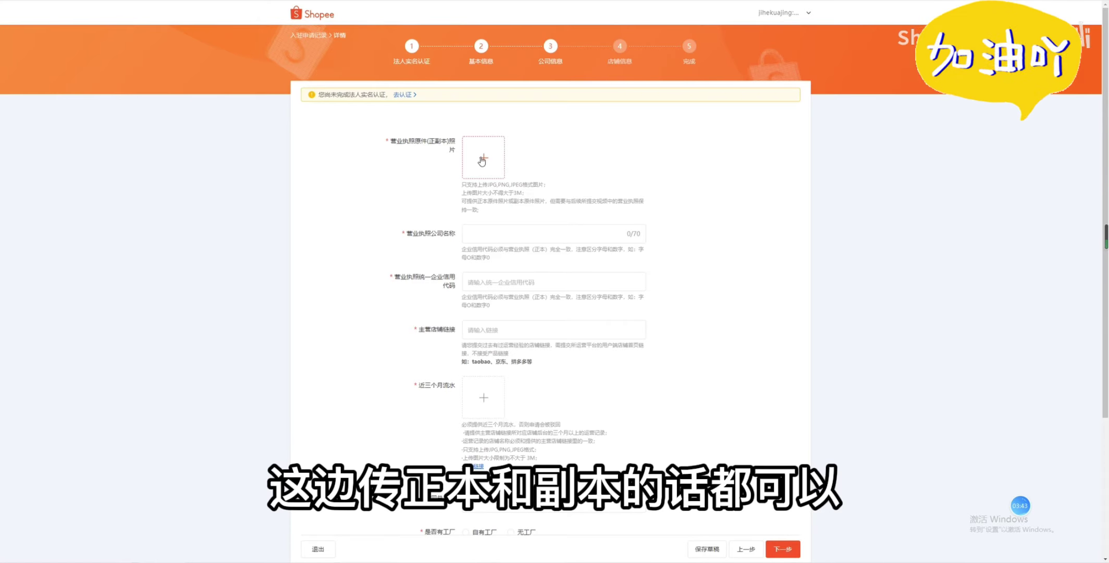
- Upload an image as the business licence photo
click(482, 161)
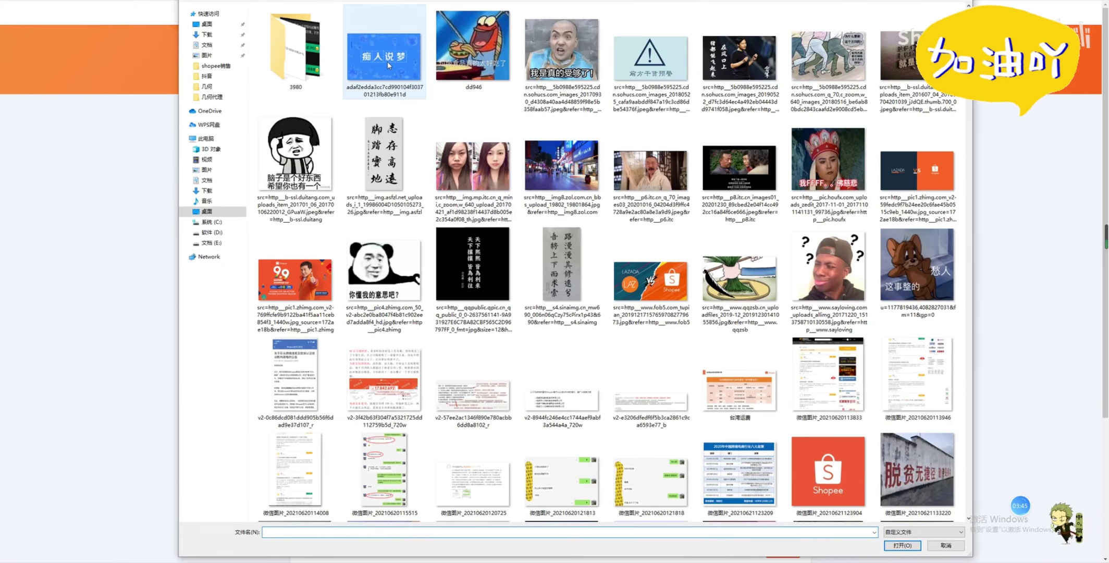
double_click(387, 62)
- Enter company name nduandasnik and the unified social credit code
click(515, 233)
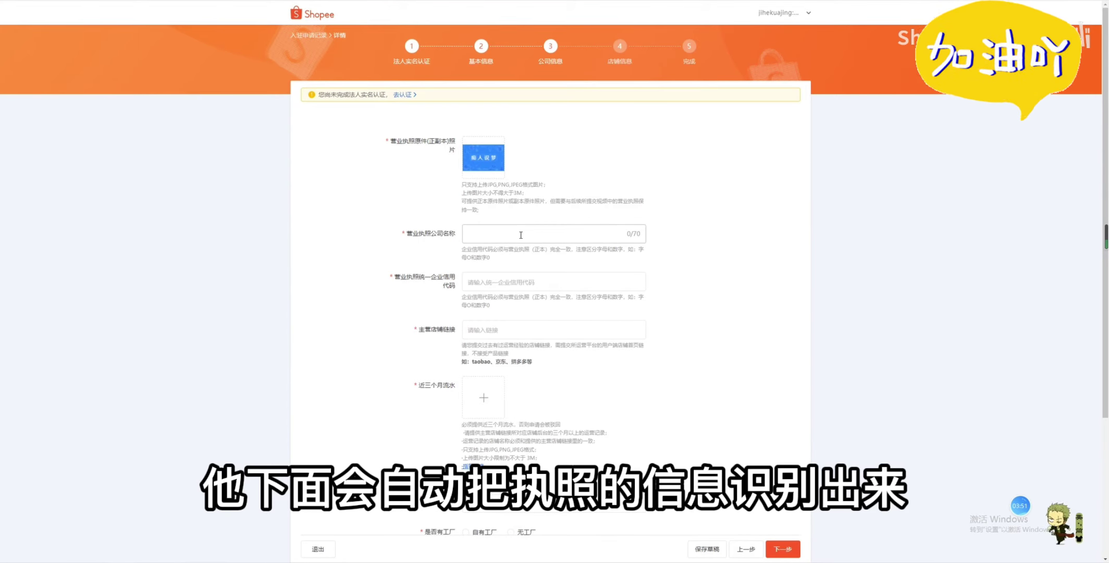
text(nduandasnik)
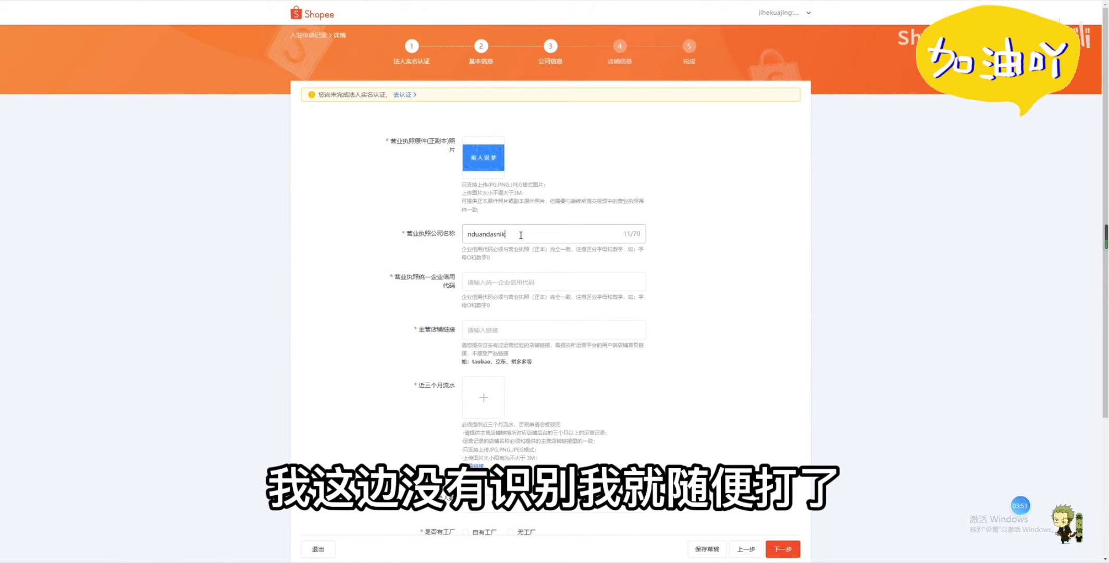
click(516, 279)
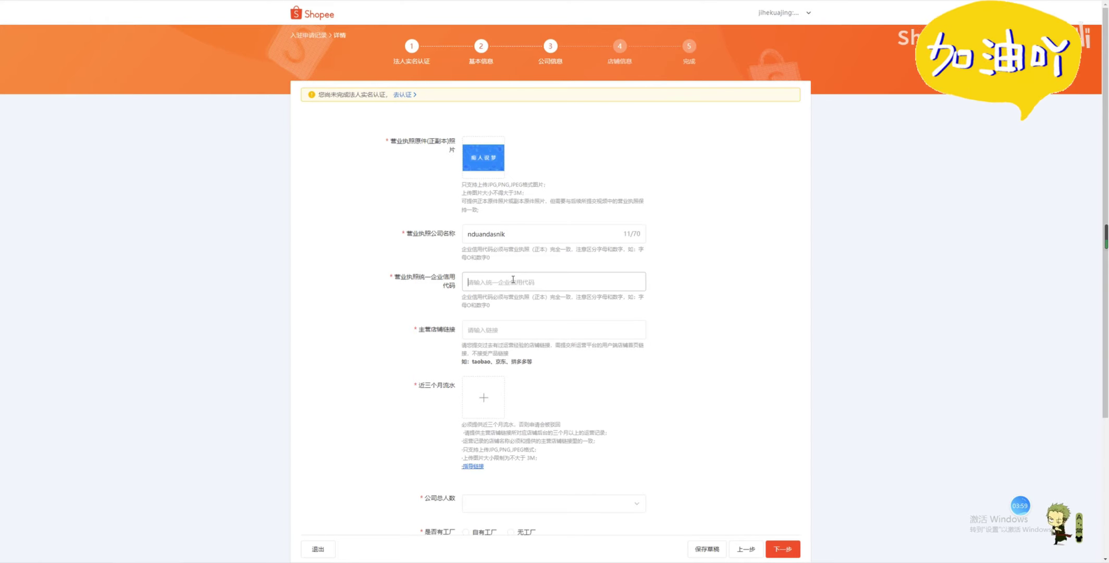
text(FAS1561561ASF)
click(527, 323)
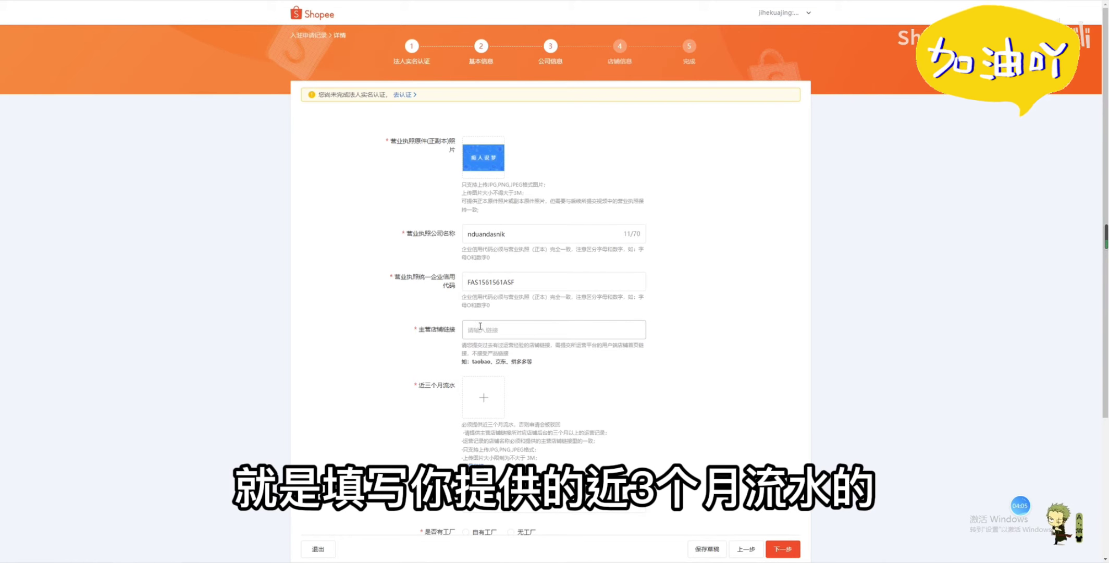
- Paste the Shopee seller registration URL as the main shop link
scroll(612, 343, down, 1)
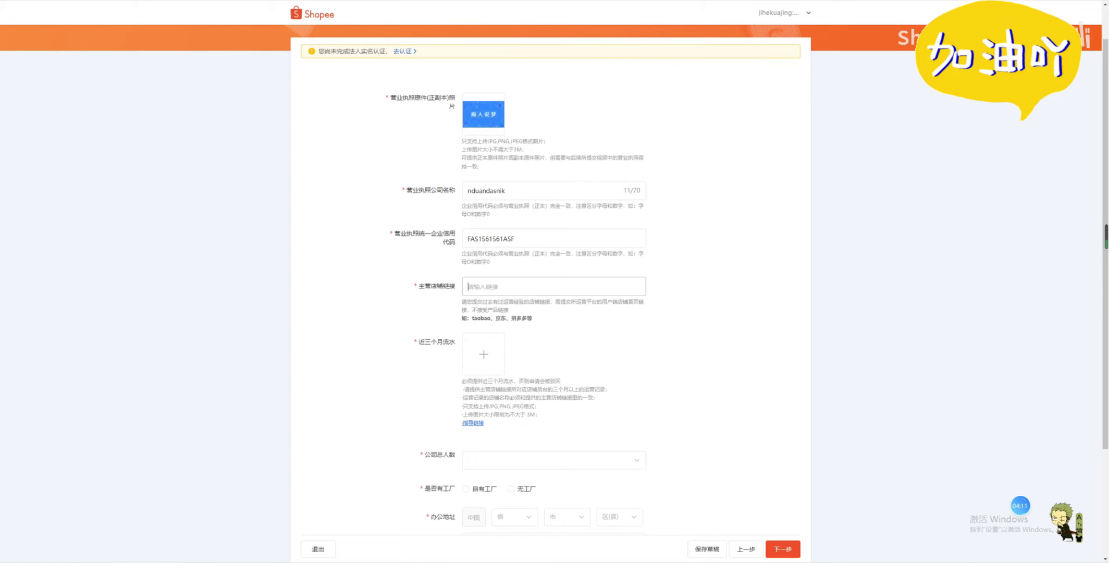
click(534, 281)
key(ctrl+v)
click(614, 348)
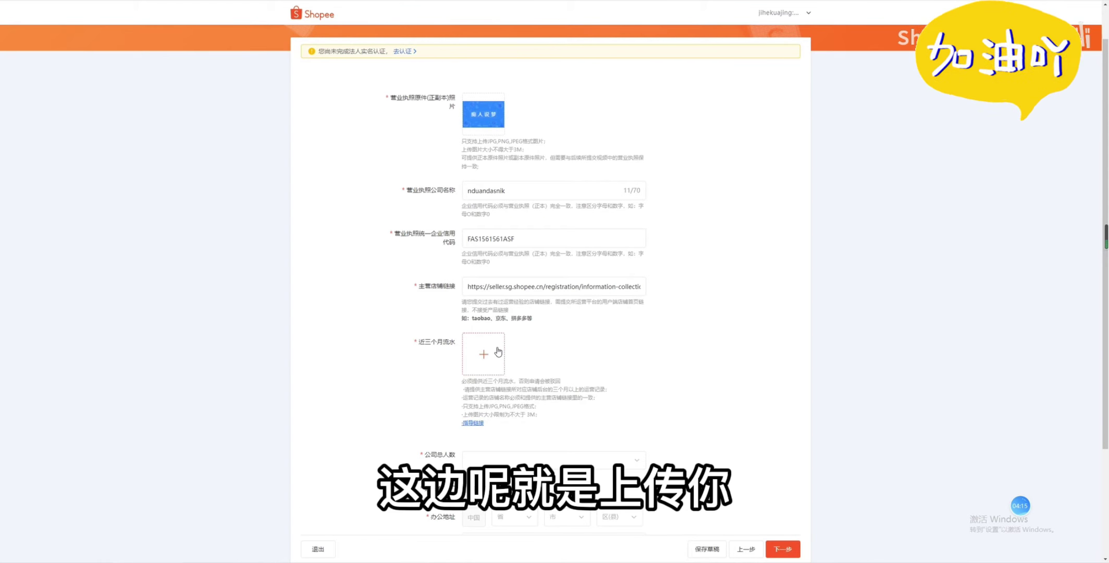
- Upload an image as the last three months' sales statement
scroll(498, 352, down, 1)
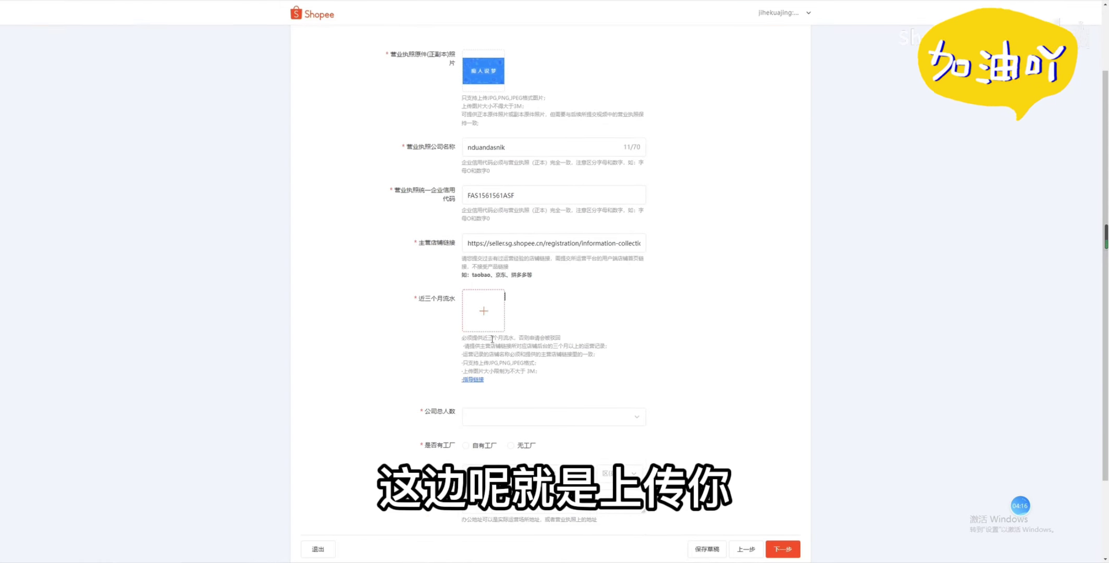
click(483, 311)
double_click(382, 76)
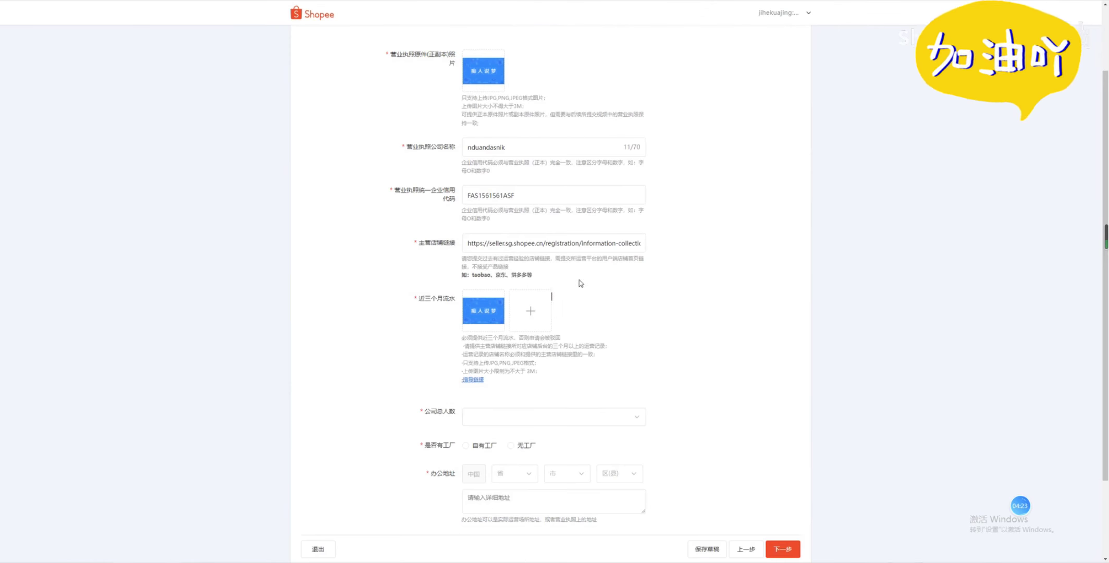
scroll(600, 318, down, 2)
scroll(569, 331, down, 1)
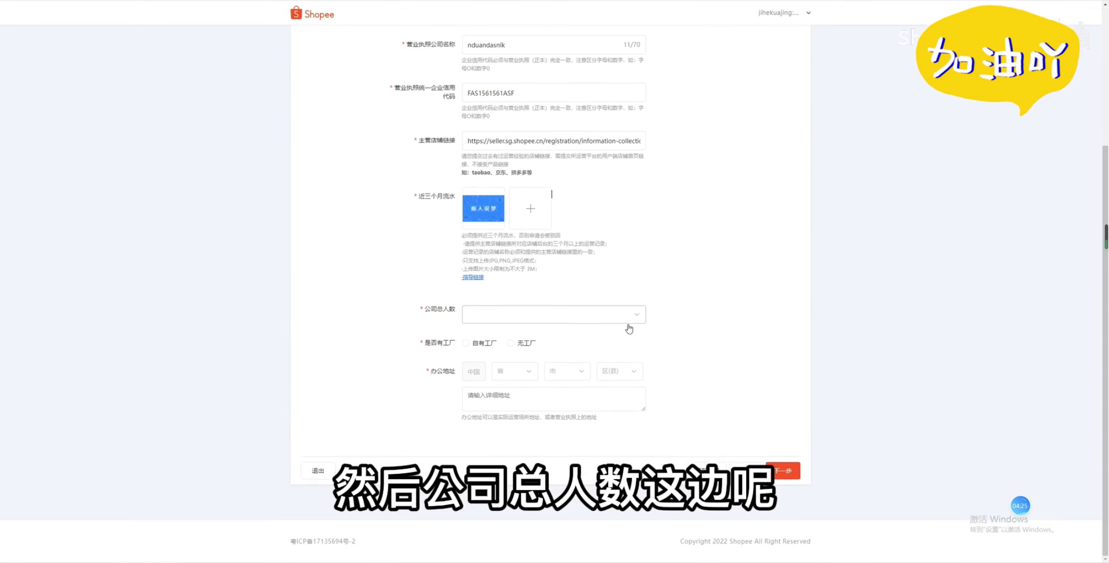
- Set company headcount to <10 and mark it as having no factory
click(612, 321)
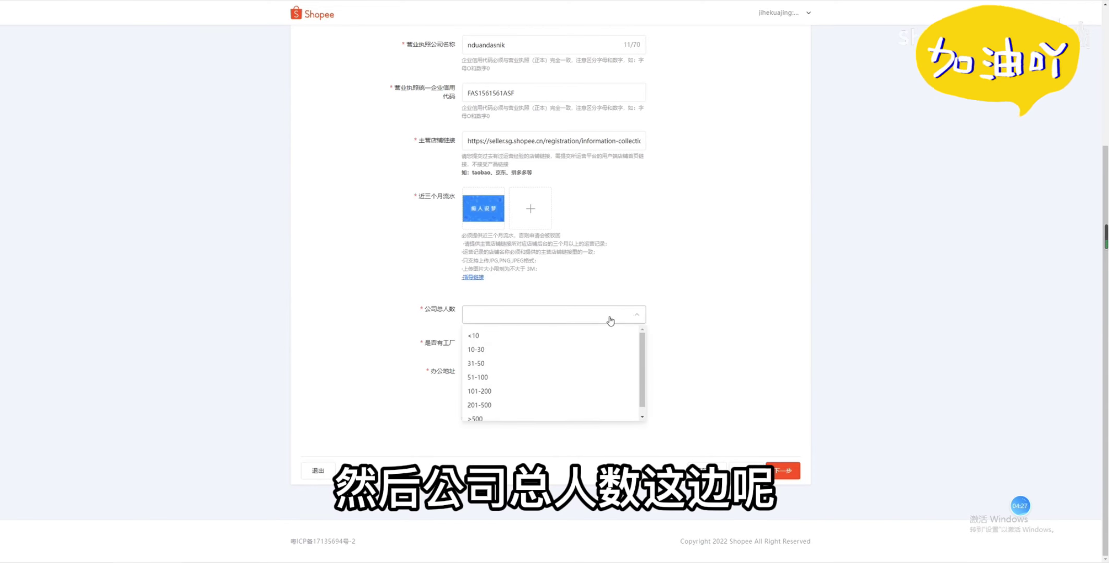
click(572, 340)
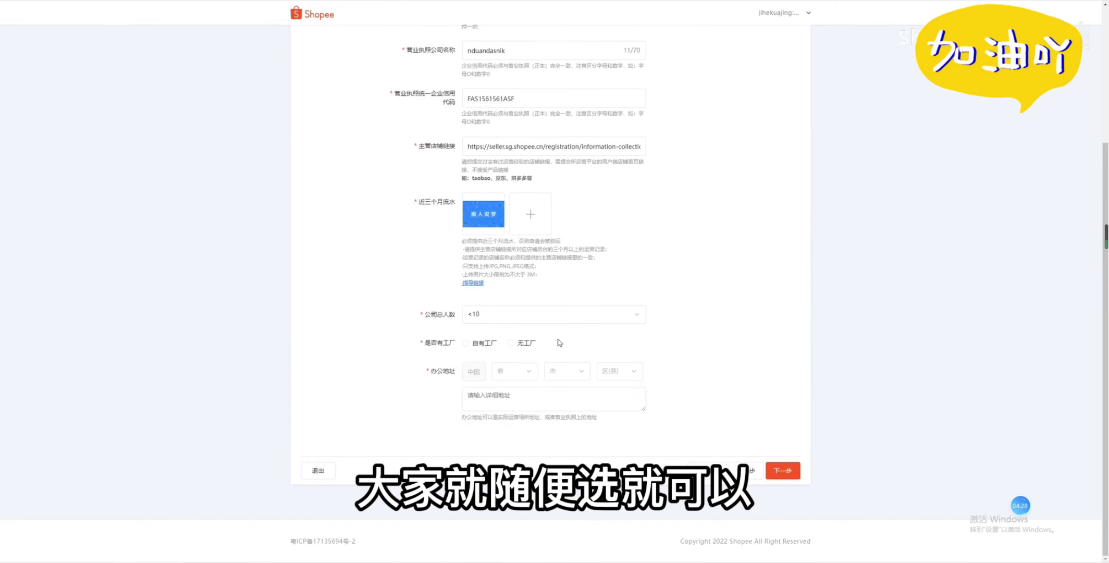
click(511, 344)
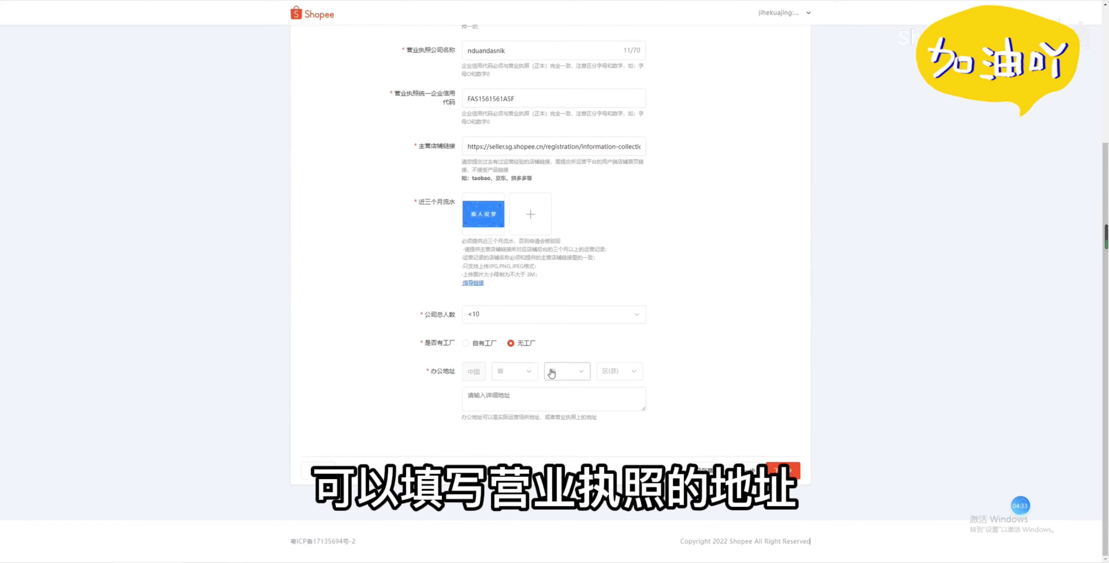
- Set the office address to 上海市/上海市/嘉定区 with a detailed address, then continue
click(523, 374)
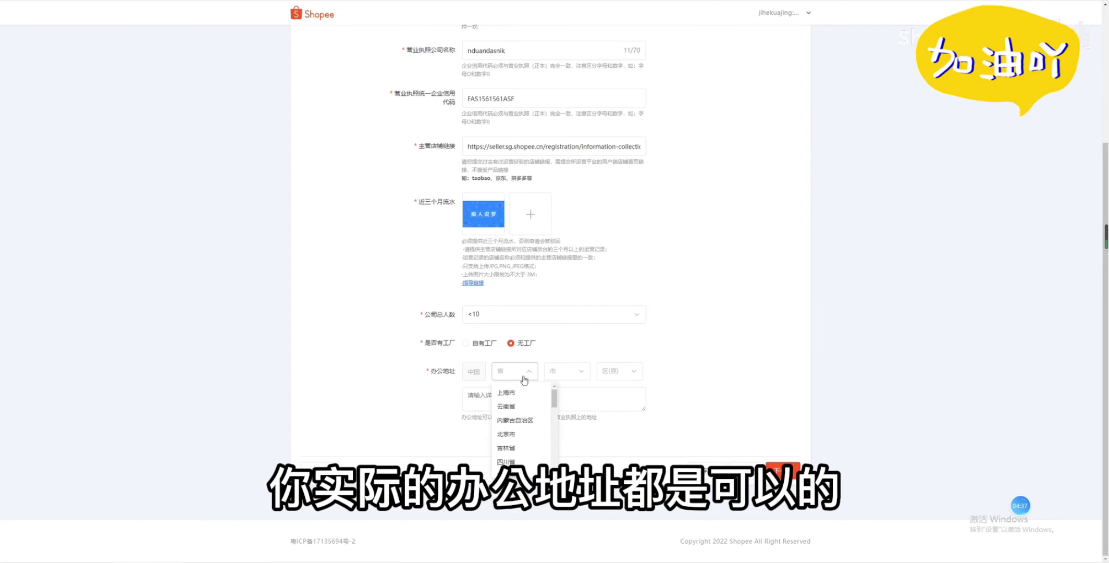
scroll(534, 423, down, 1)
scroll(533, 423, down, 1)
click(534, 423)
click(572, 372)
click(558, 392)
click(619, 371)
click(612, 397)
click(566, 400)
text(NDIAOSNDIO)
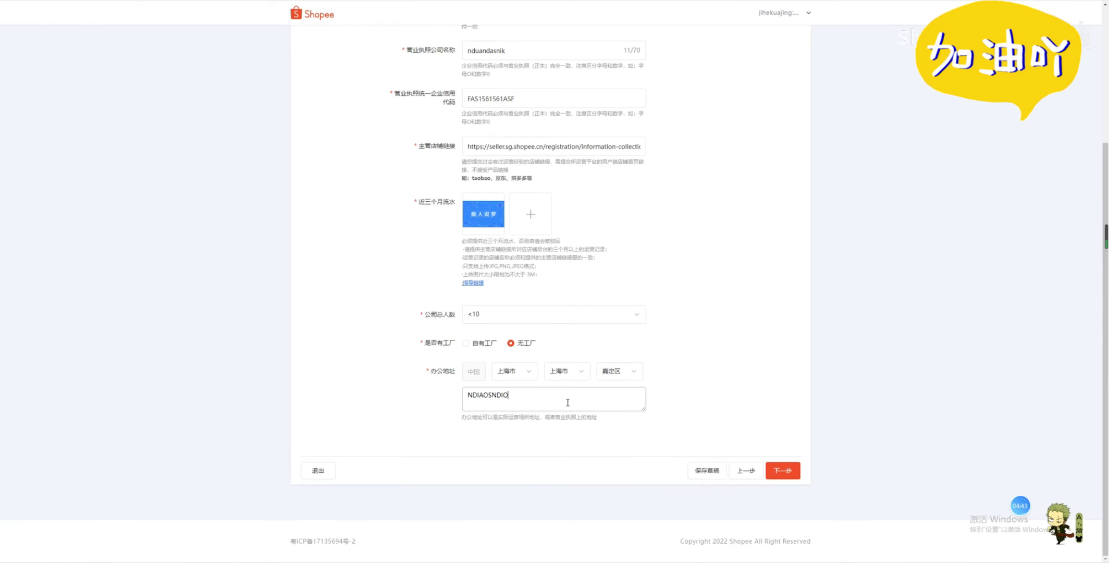
click(777, 470)
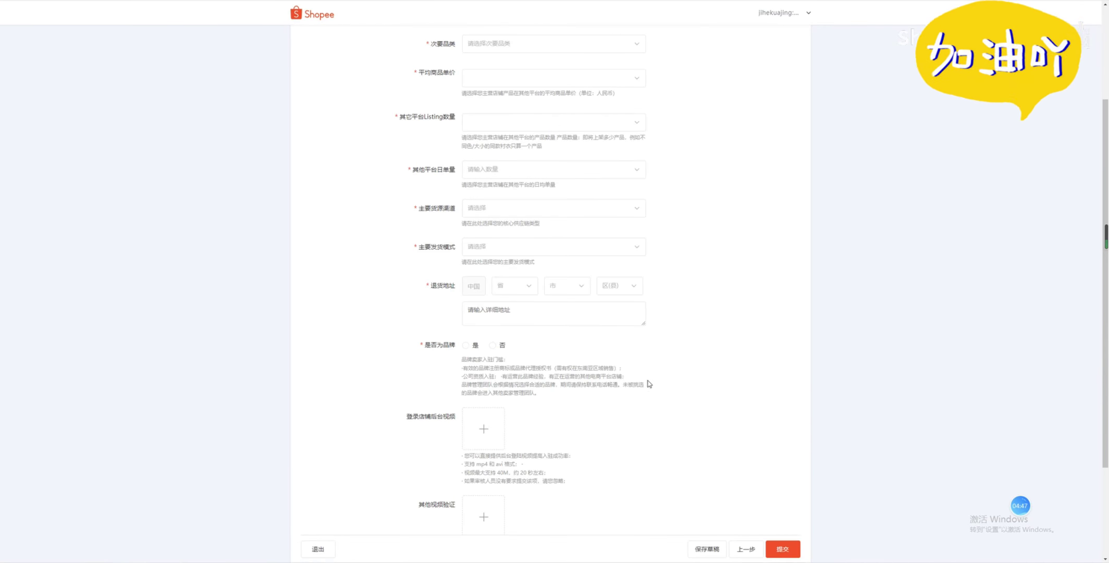
- Set both the main and secondary product categories to 配饰
scroll(648, 346, up, 3)
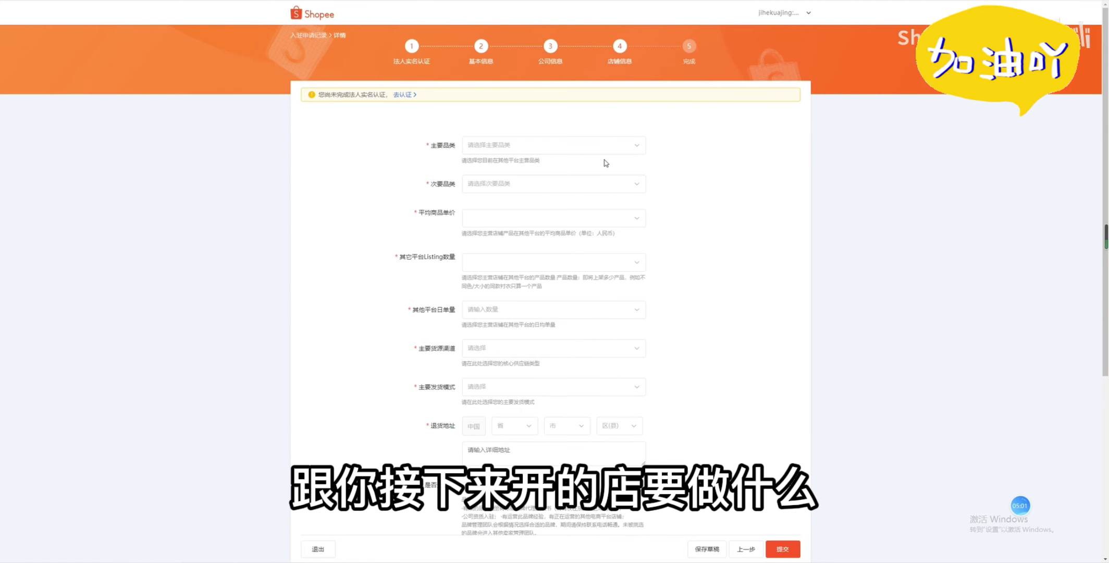
click(608, 156)
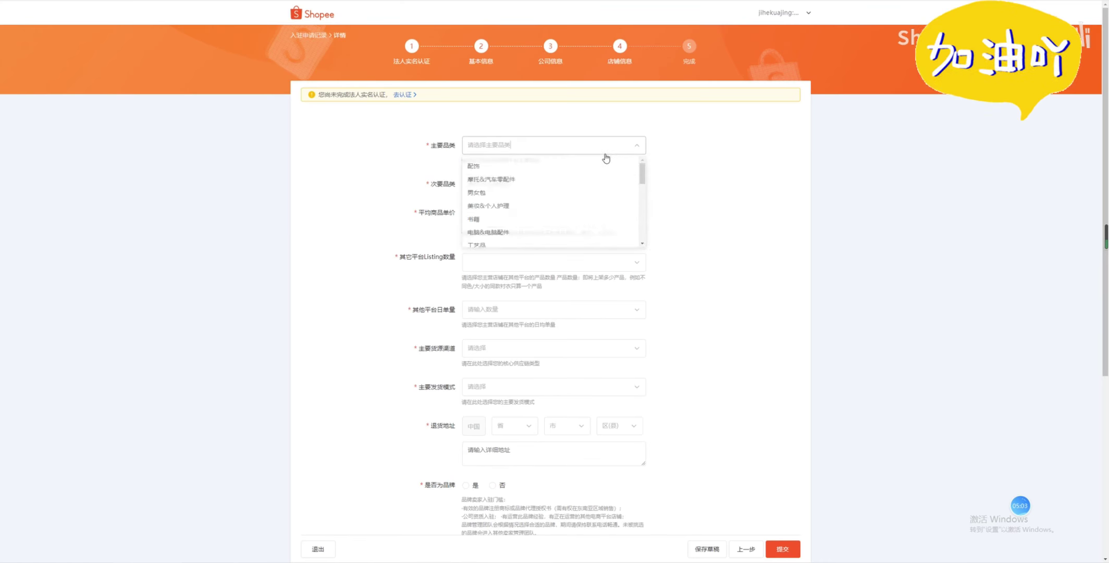
click(561, 169)
click(556, 186)
click(545, 205)
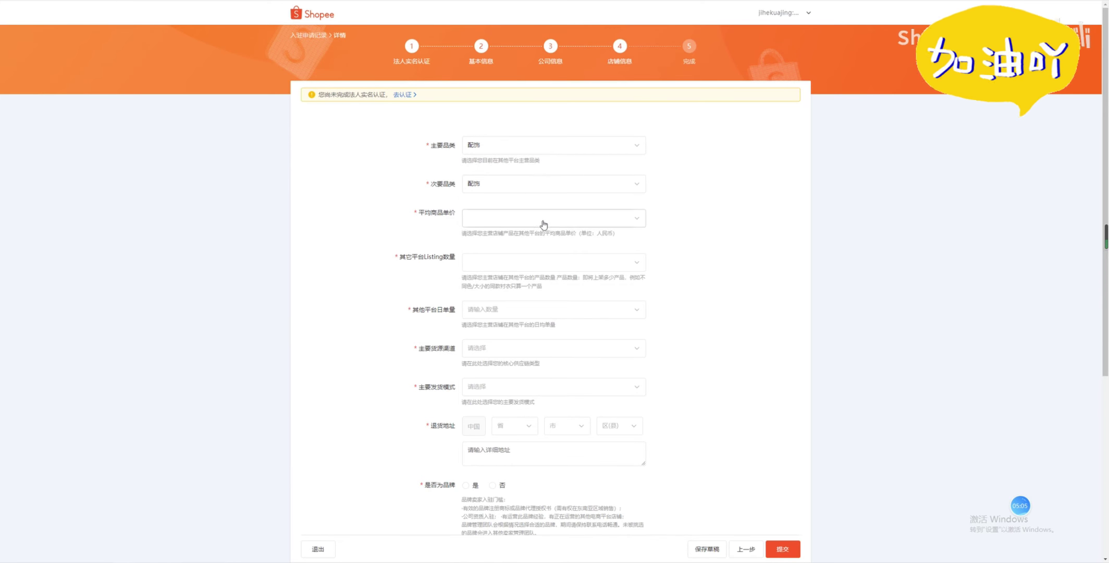
- Choose average price 20-50, listing count 50-100 and daily orders 10-50
click(544, 218)
click(527, 267)
click(507, 251)
click(522, 290)
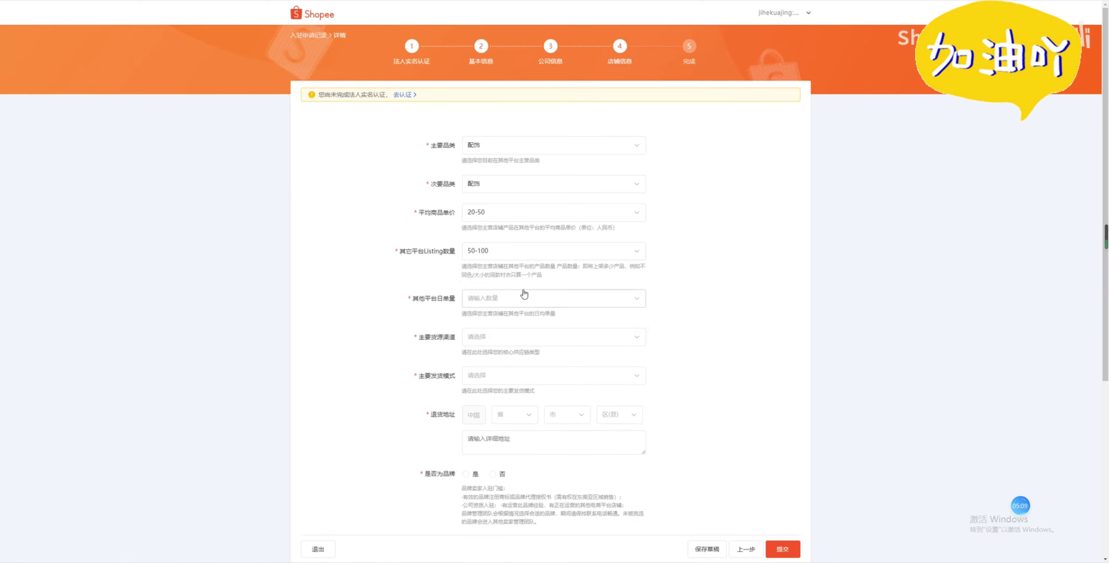
click(517, 296)
click(519, 333)
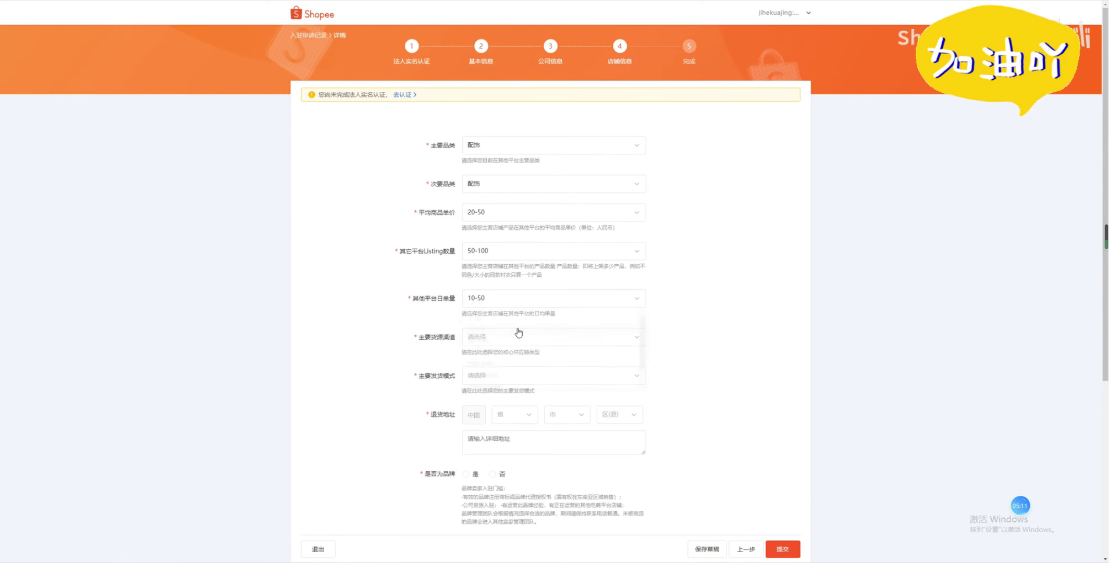
- Set sourcing to 线上货源网站拿货 and shipping to 收到订单后进行采购或生产备货
click(521, 339)
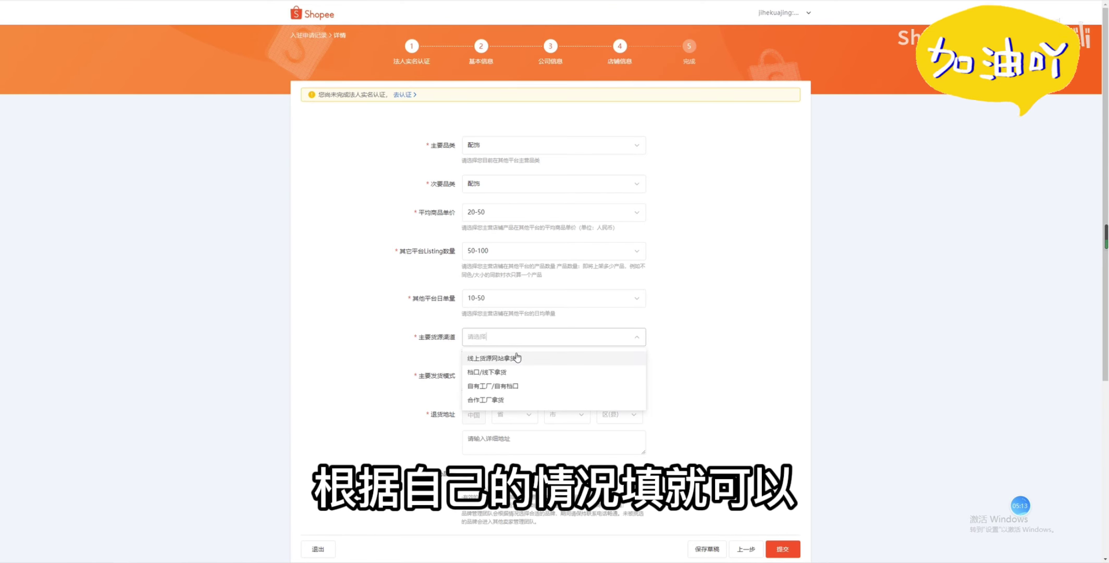
click(520, 359)
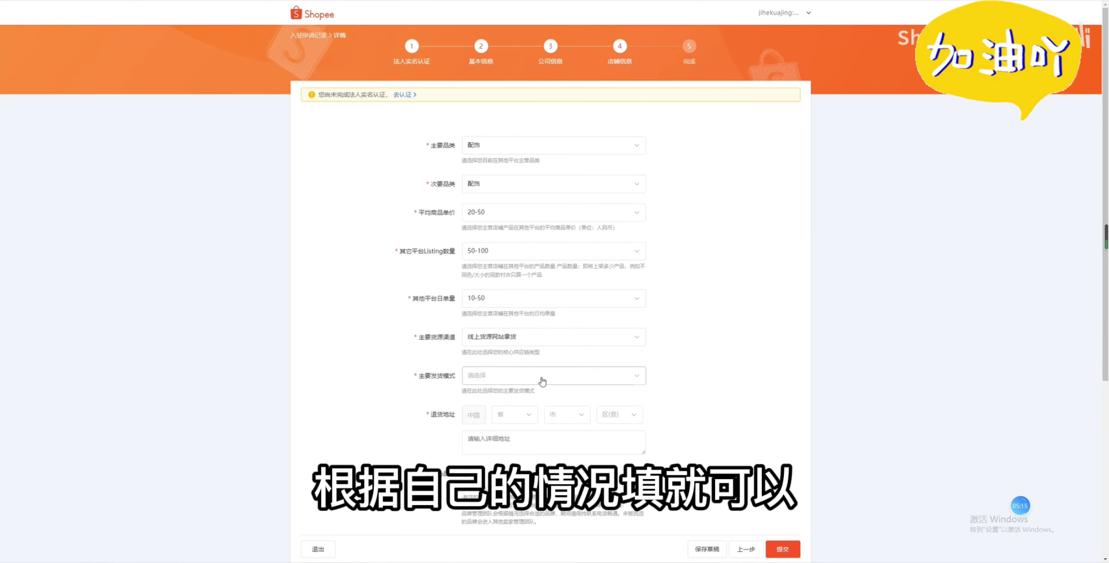
click(541, 375)
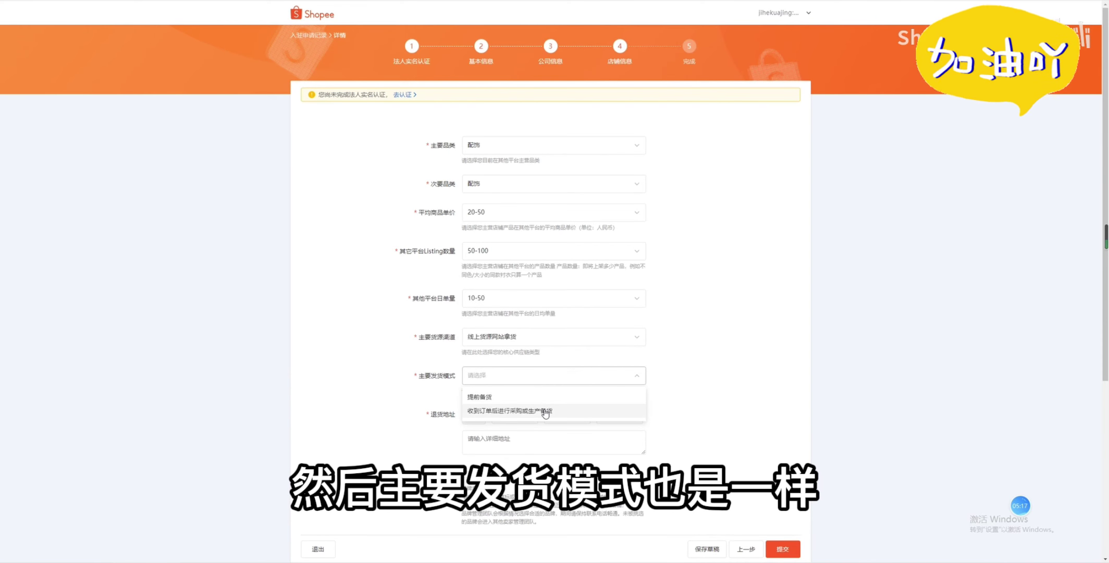
click(542, 411)
- Set the return address to 上海市/上海市/嘉定区 with details, and choose 否 for brand
scroll(550, 415, down, 1)
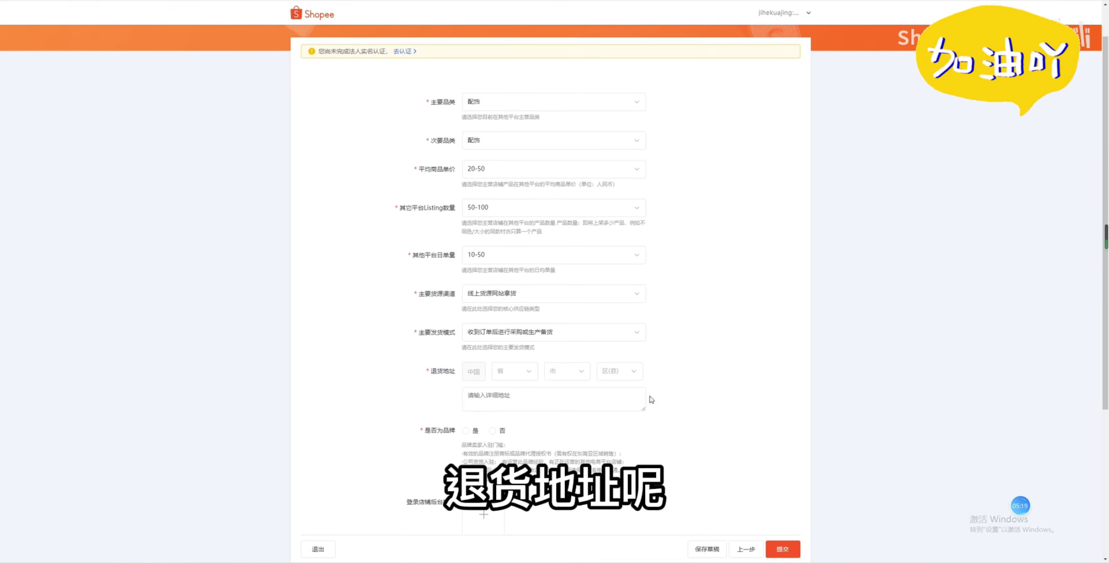
click(521, 371)
click(526, 392)
click(573, 371)
click(558, 392)
click(620, 371)
click(609, 392)
click(592, 398)
text(NDIOASNDIOASN)
scroll(589, 400, down, 2)
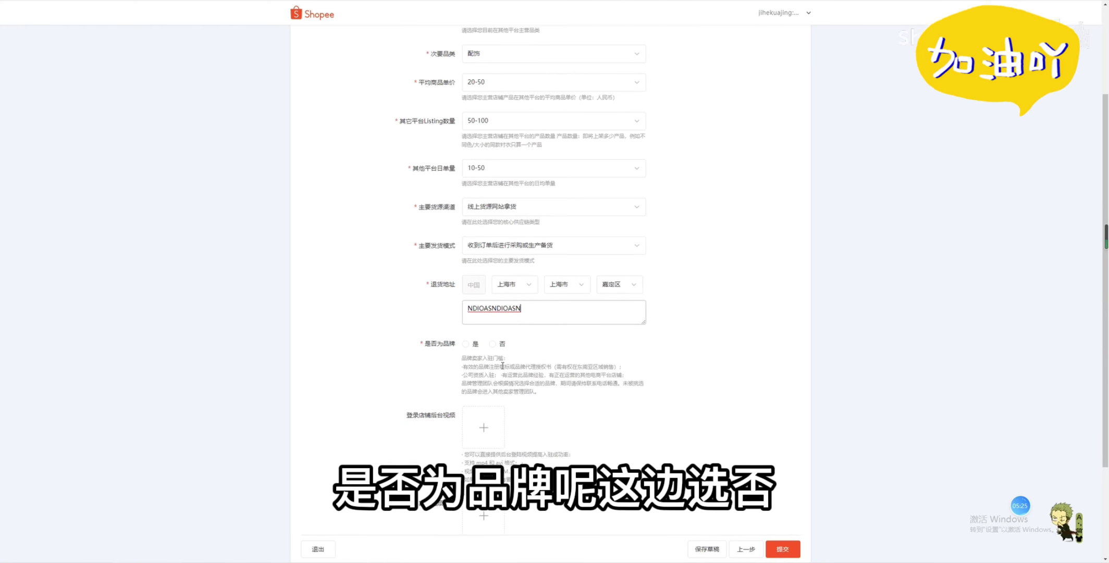
click(492, 344)
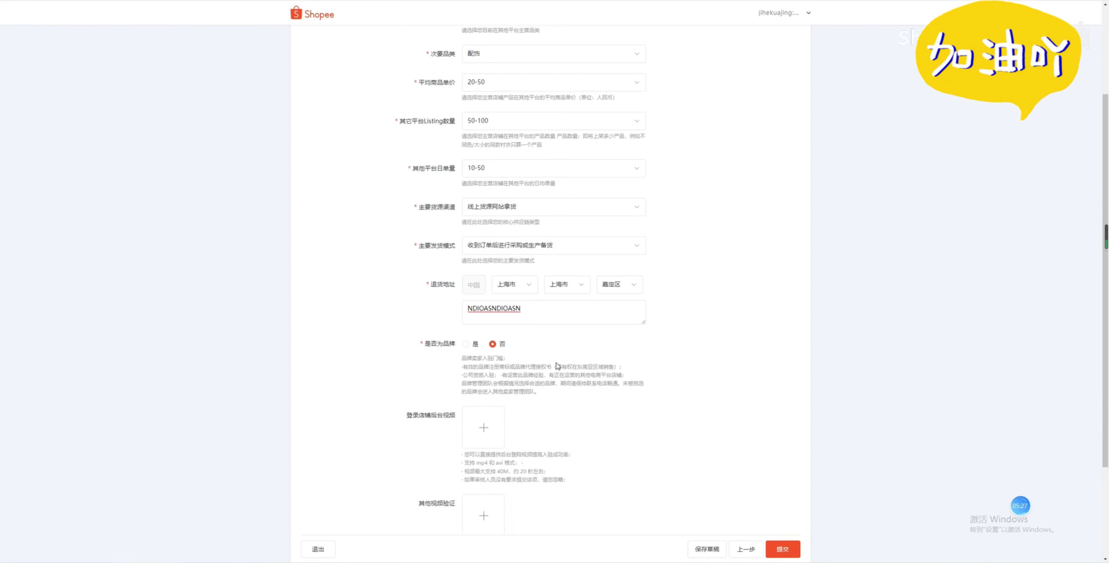
scroll(503, 379, down, 1)
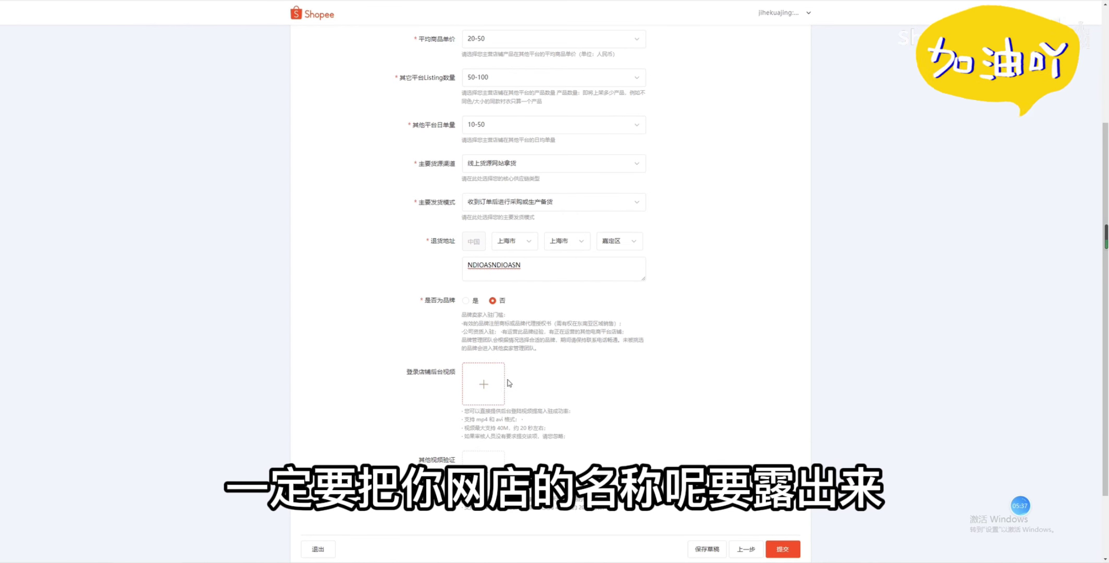
scroll(501, 386, down, 1)
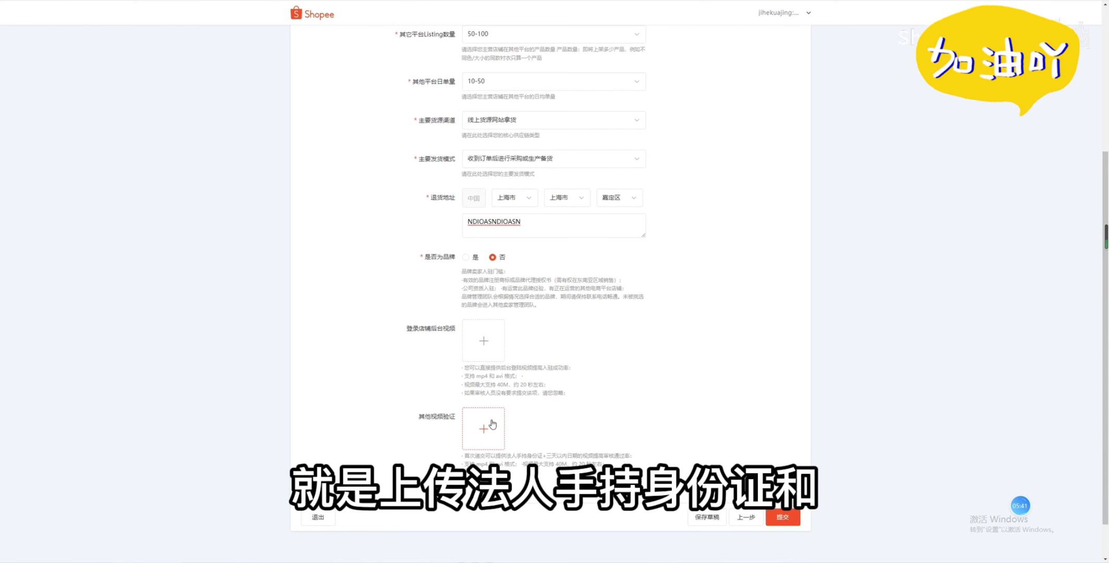
drag(494, 455, 598, 456)
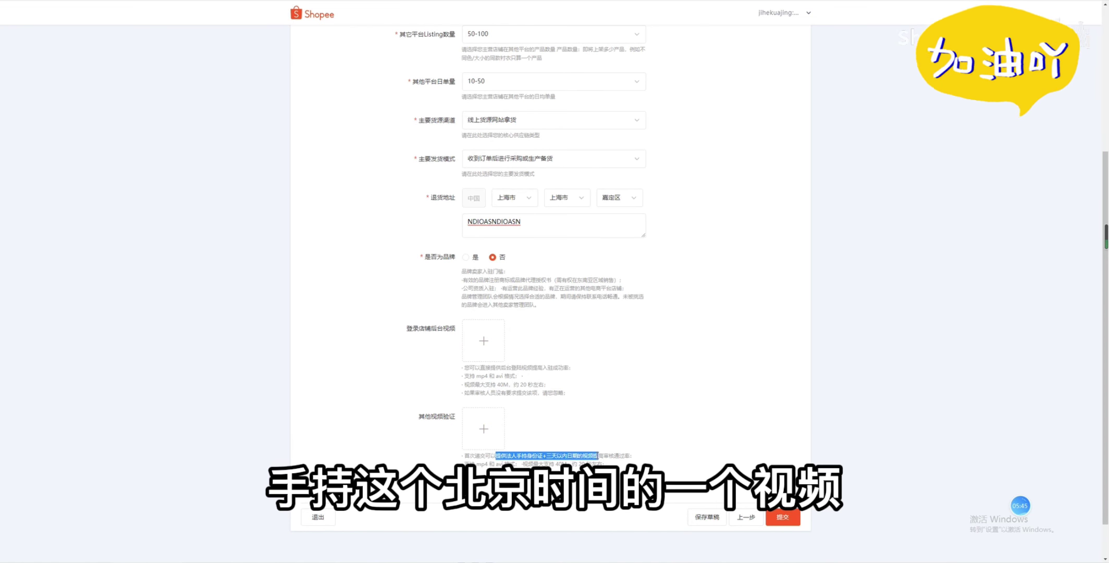
click(580, 432)
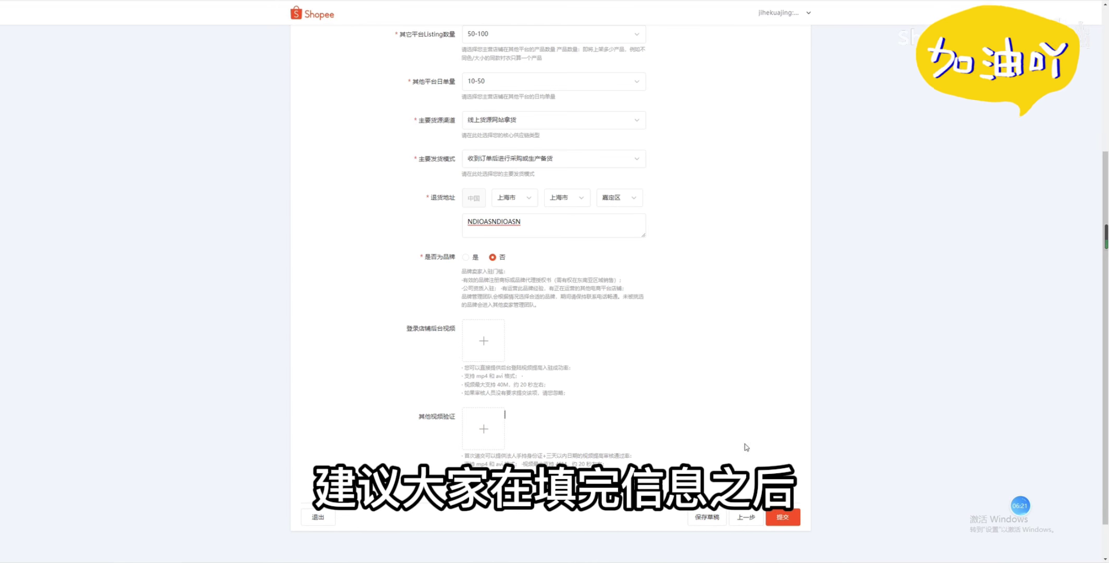
scroll(656, 416, up, 2)
scroll(688, 424, down, 3)
click(746, 516)
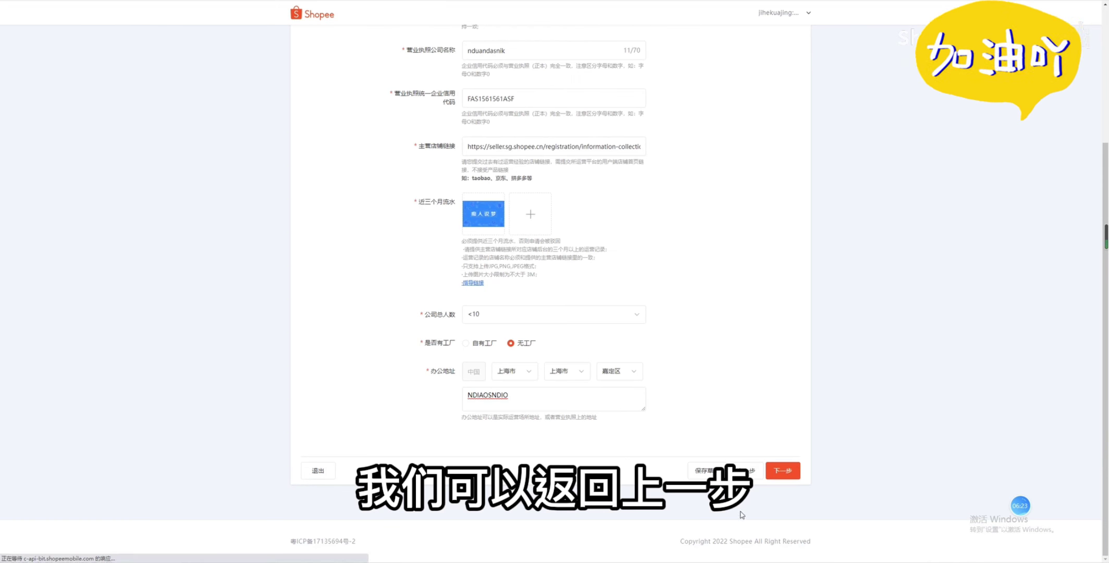
click(780, 470)
scroll(769, 381, down, 2)
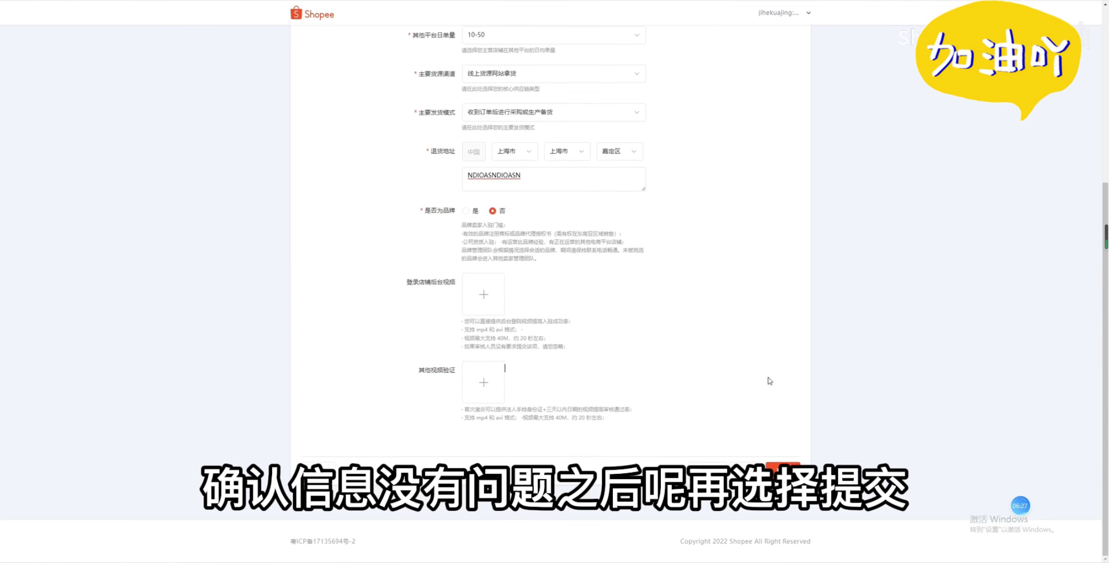